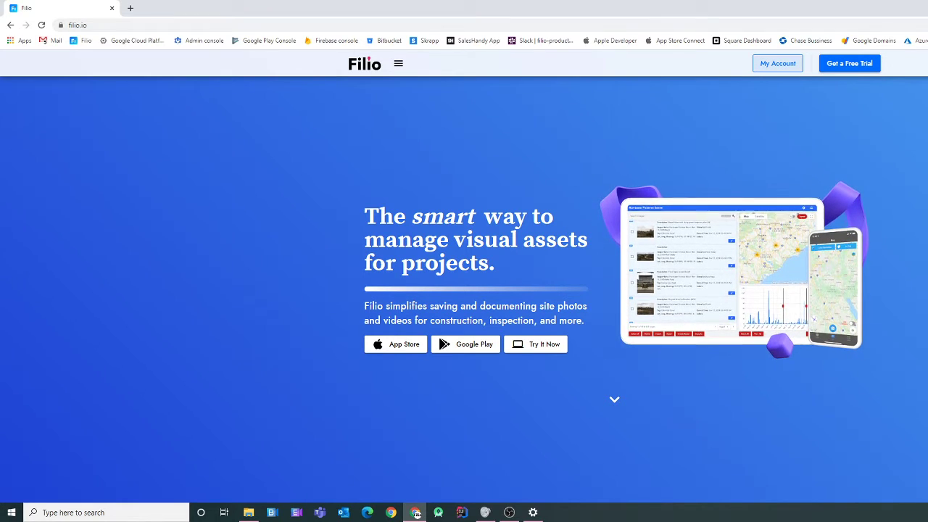
- Open the sign-in window from My Account and switch to its Register tab
click(778, 64)
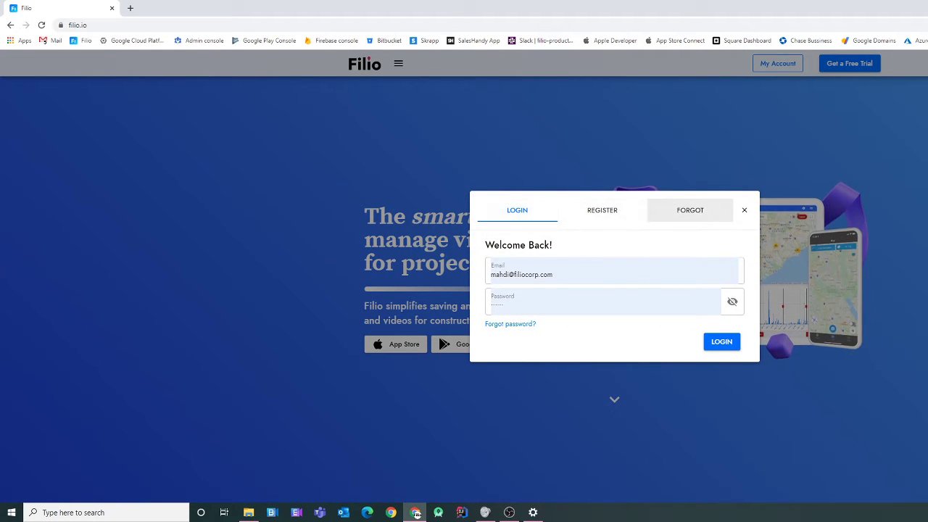
click(602, 209)
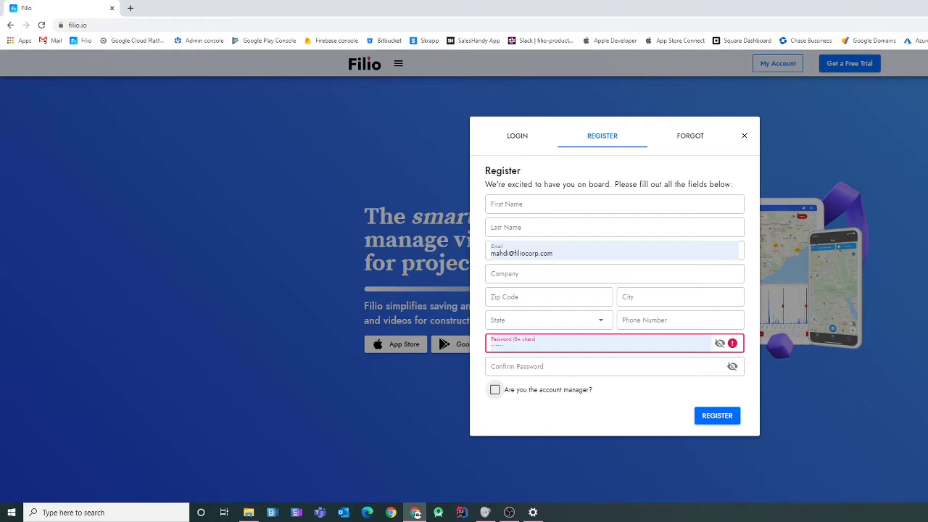
- Switch to the Login tab and sign in with the saved email and password
click(517, 136)
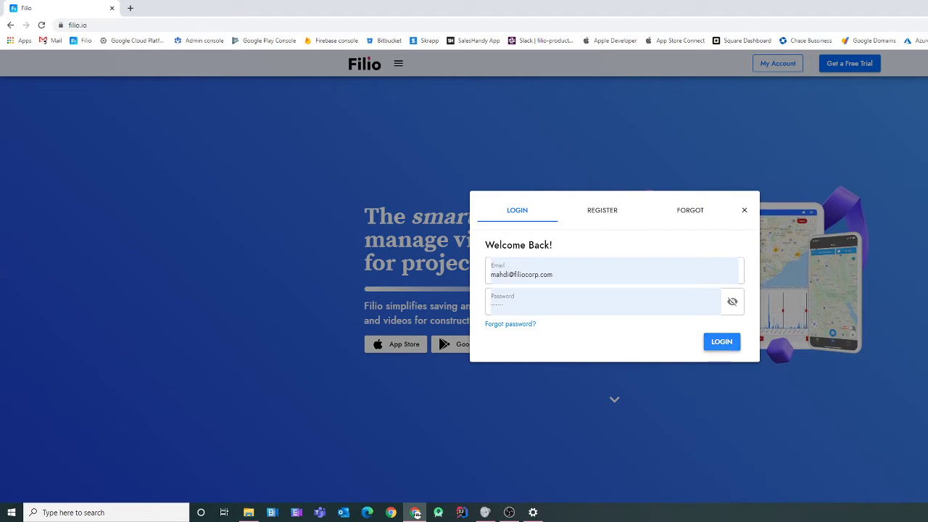
key(Return)
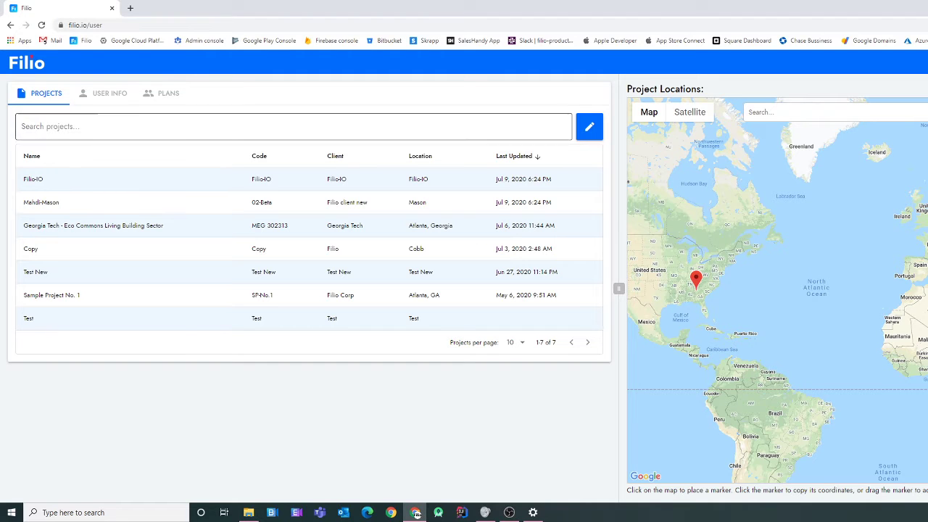
- Review the address and phone details under User Info, then view Plans showing 4 of 5 subscriptions used
click(103, 93)
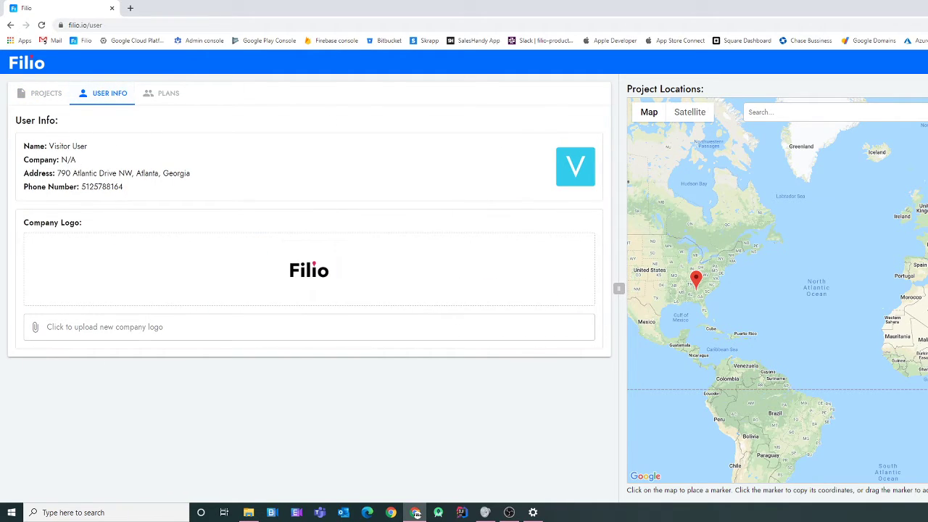
drag(123, 187, 50, 146)
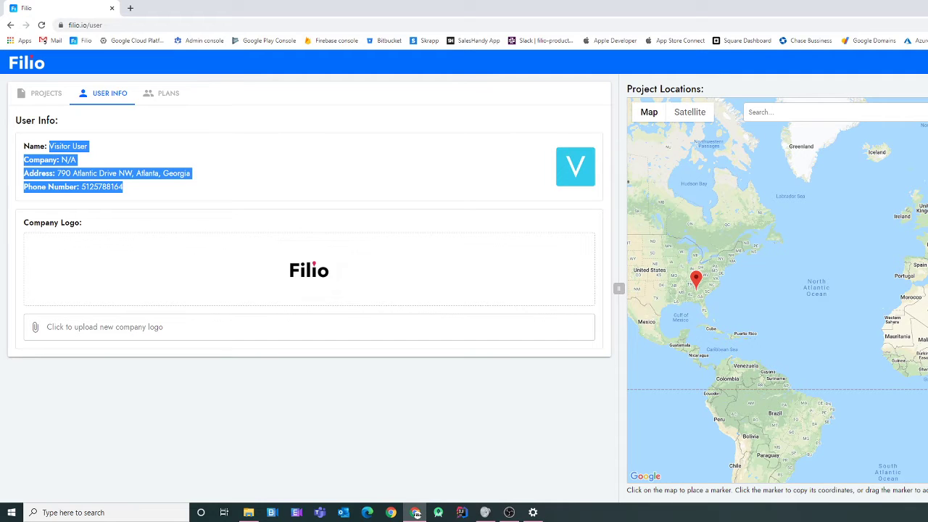
click(165, 93)
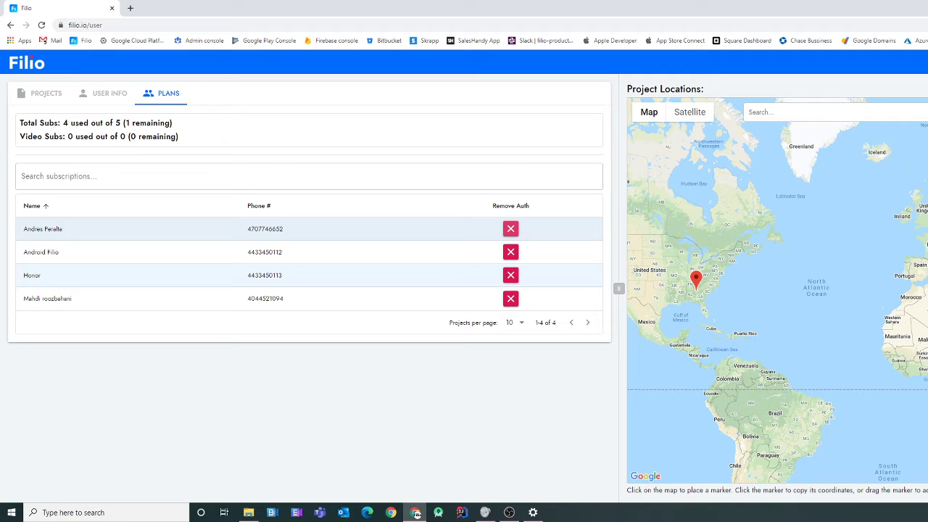
- Remove the first subscriber, leaving 3 of 5 subscriptions used, and go back to Projects
click(511, 228)
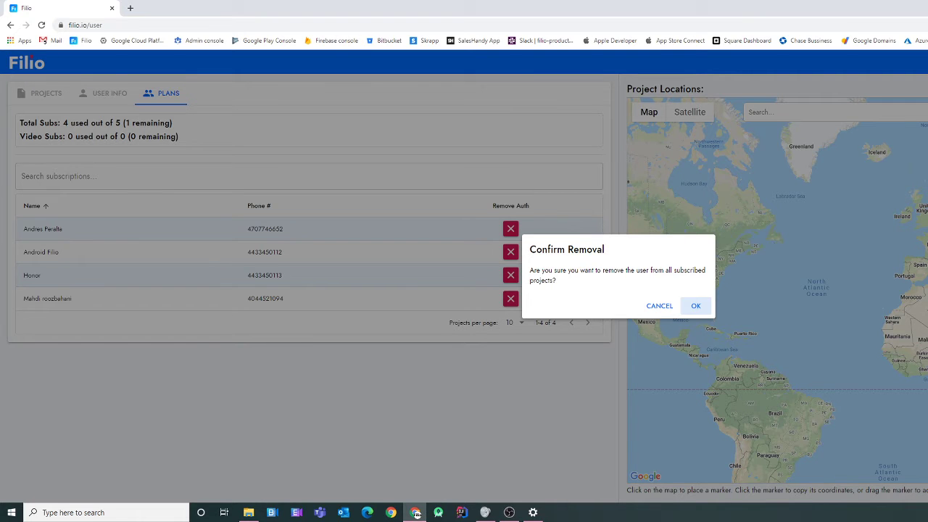
click(696, 306)
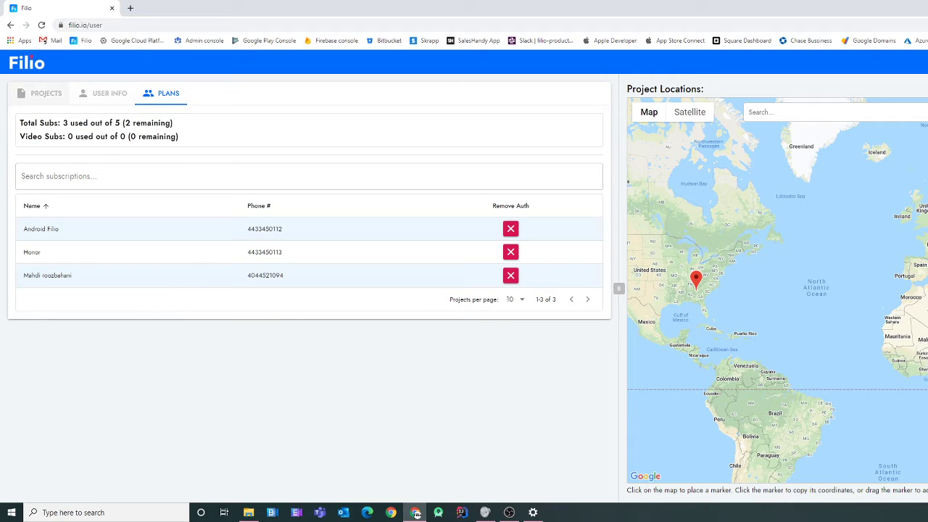
click(43, 93)
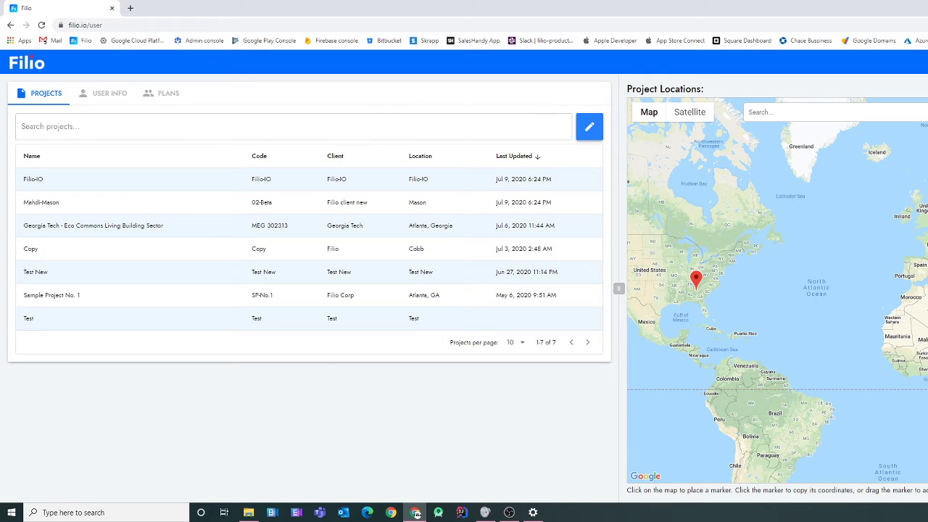
- Start a new project and step through its name, code, client, location, description and manager fields
click(589, 127)
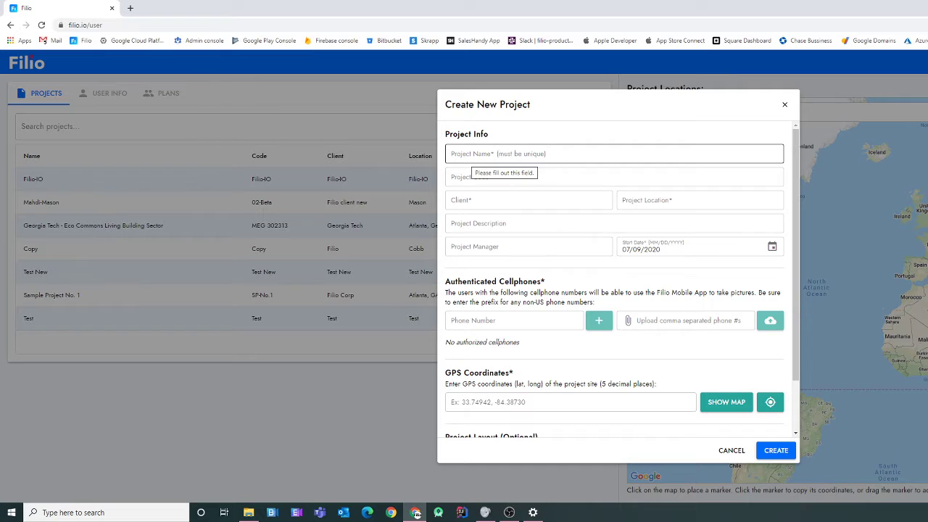
click(471, 155)
click(471, 177)
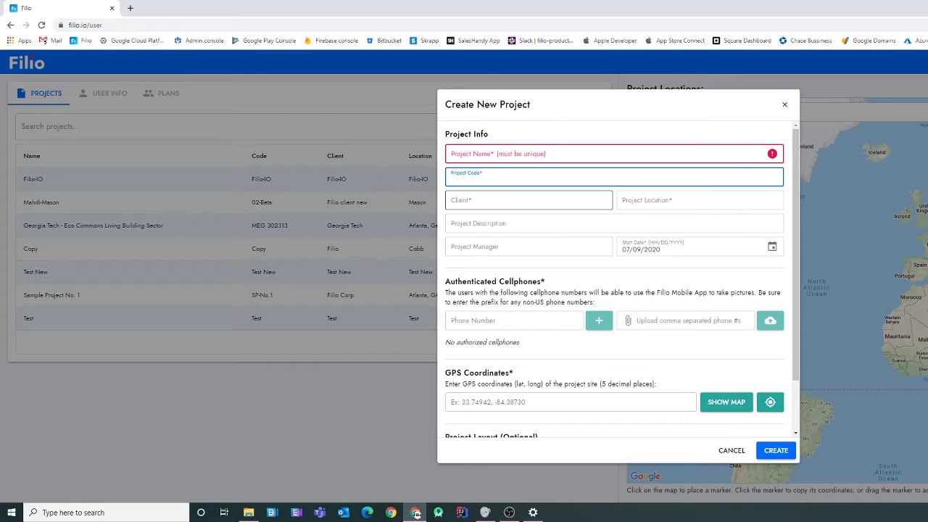
click(507, 200)
click(656, 200)
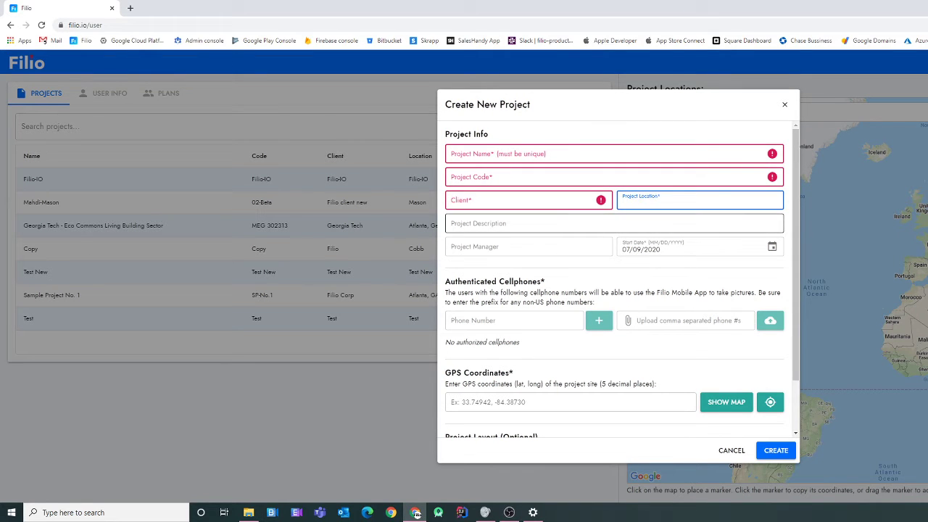
click(614, 223)
click(537, 246)
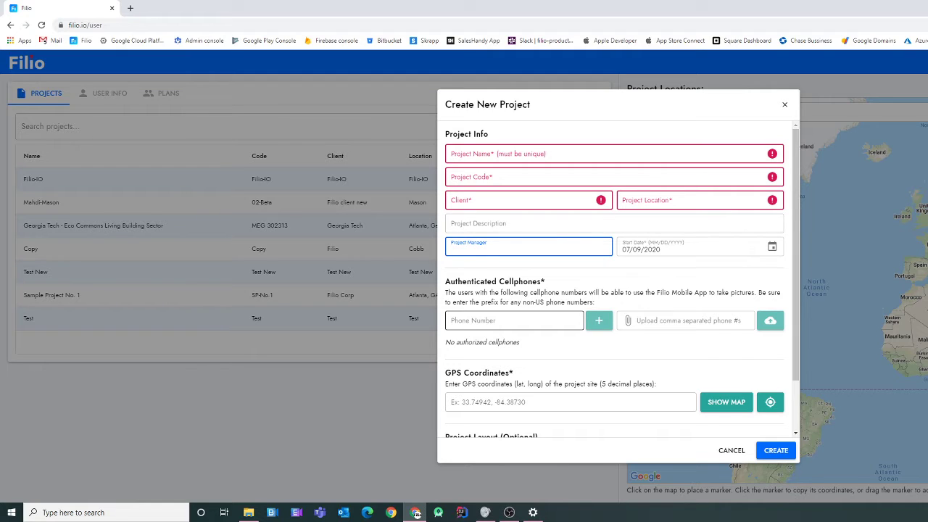
- Add the authorized cellphone number under Authenticated Cellphones, correcting a mistyped entry
click(514, 320)
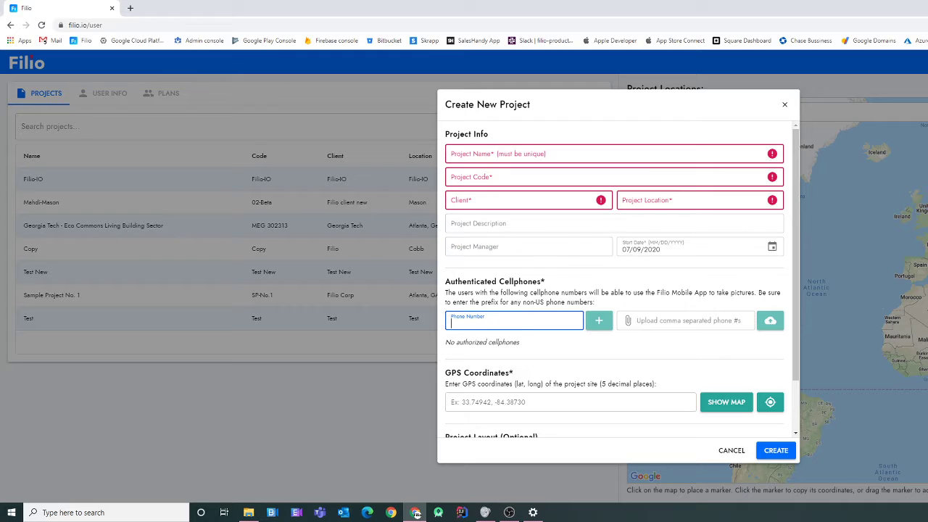
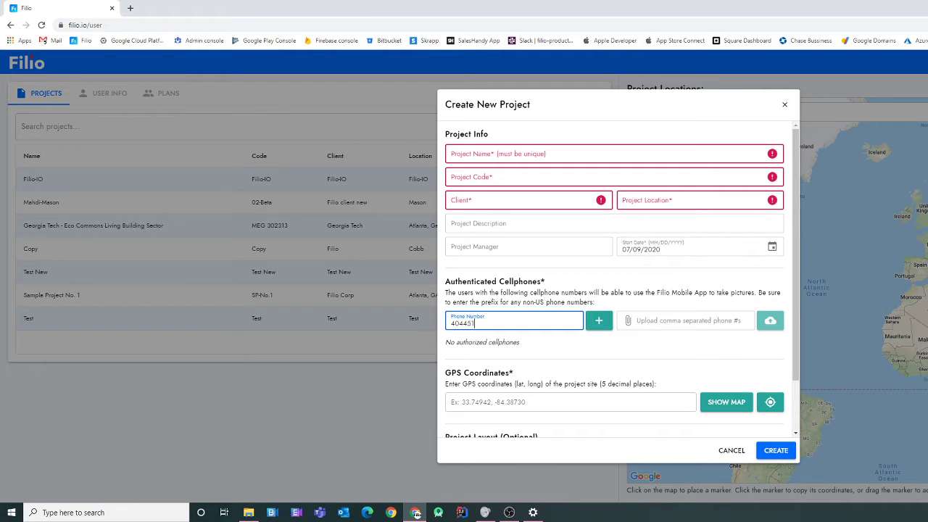
key(ctrl+a)
key(Return)
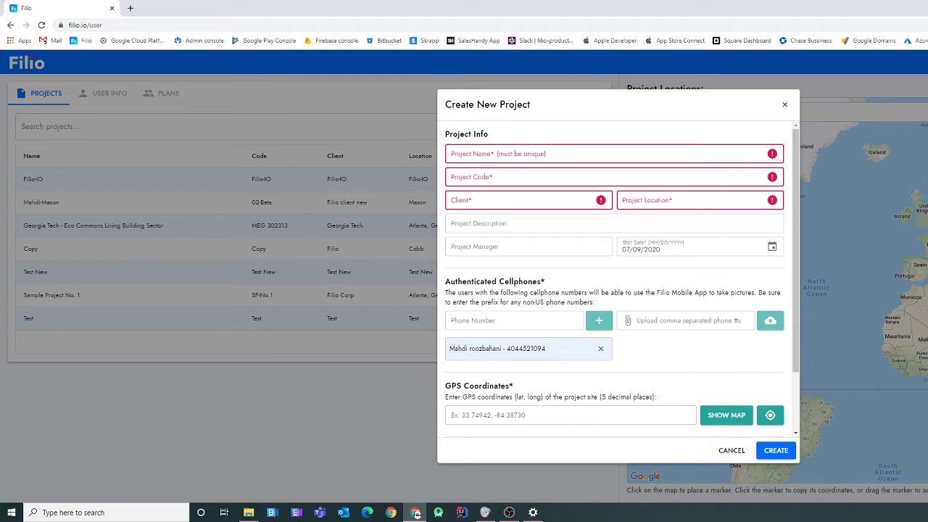
- Search the map for 'georgia tech' and drop the marker on Tech Green, giving 33.77475, -84.39695
scroll(622, 278, down, 2)
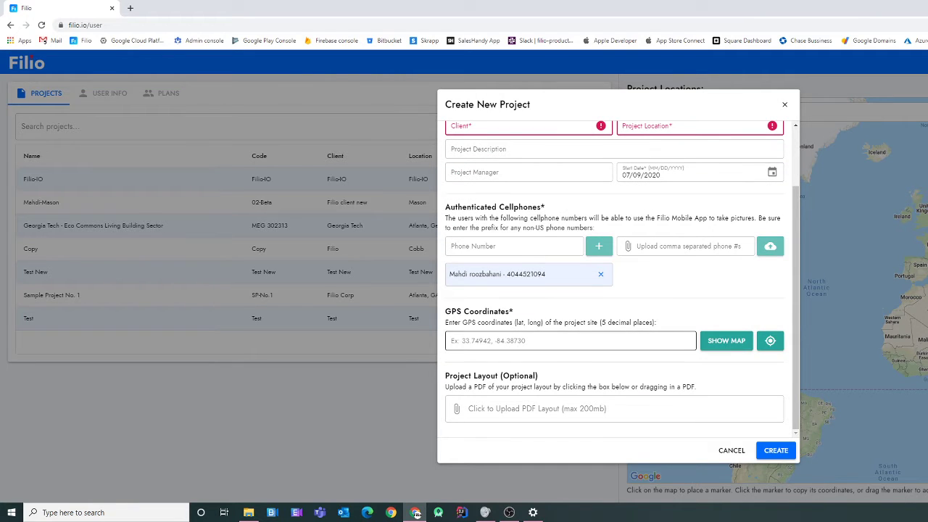
click(541, 338)
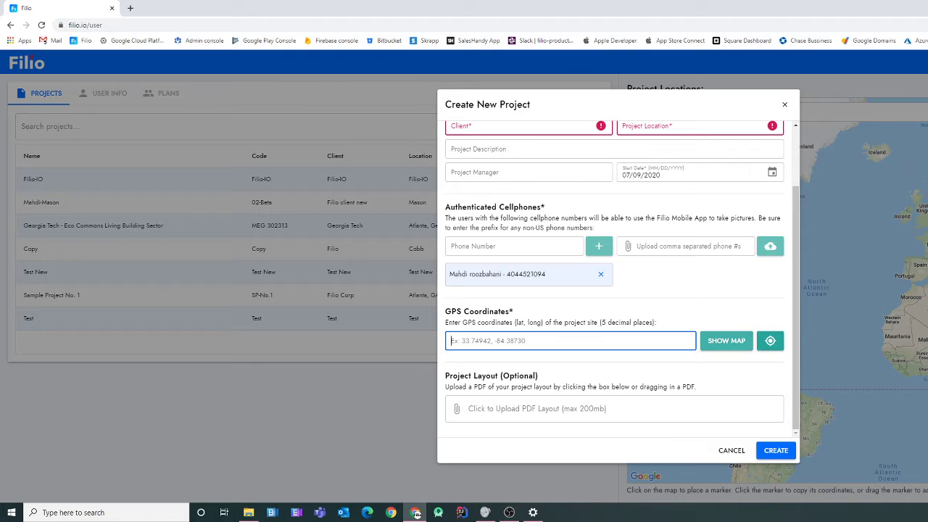
click(727, 340)
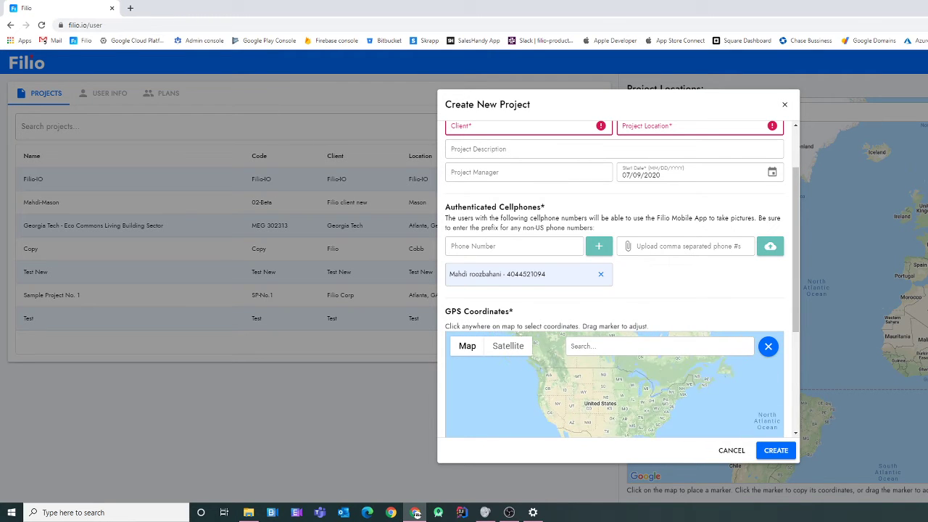
click(572, 346)
text(georg)
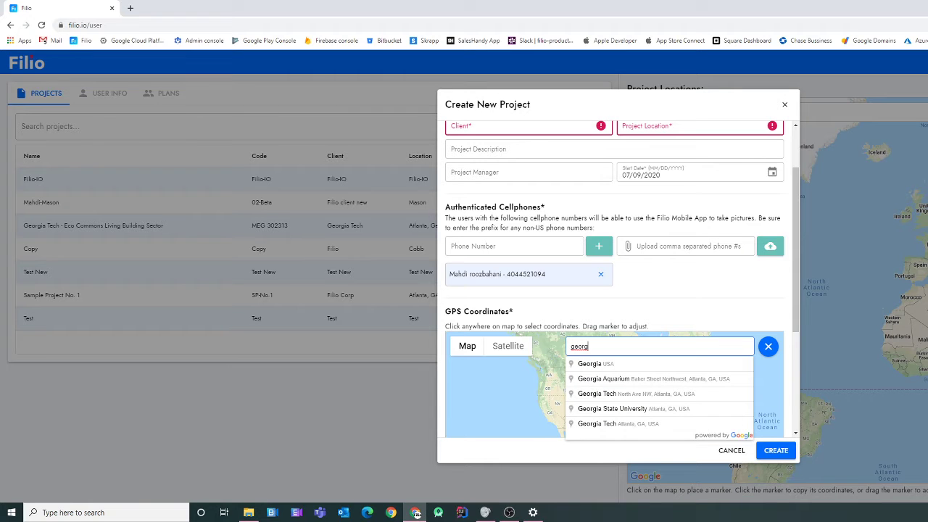
text(ia tech)
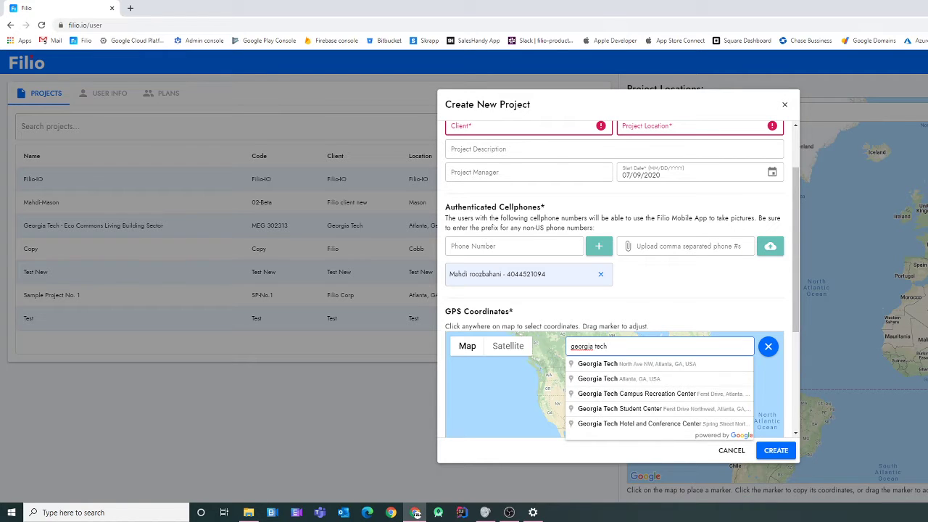
key(Down)
key(Return)
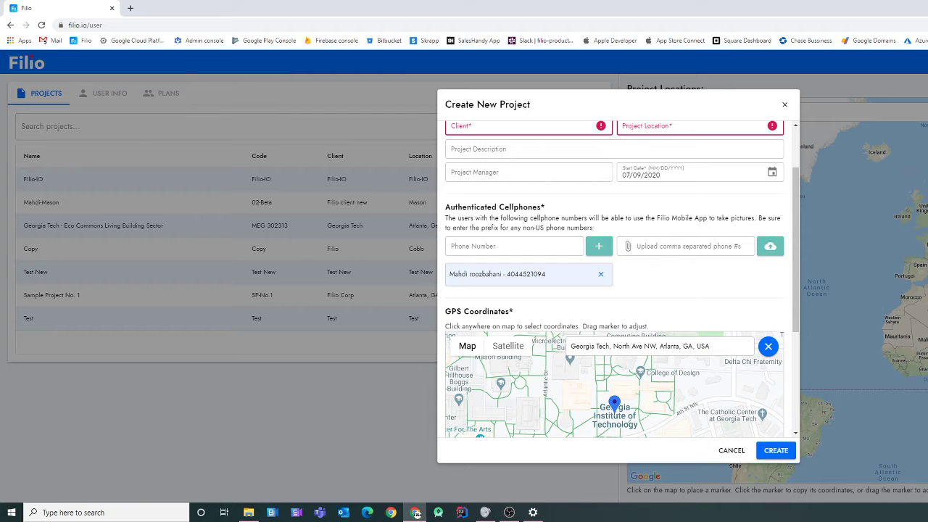
drag(796, 249, 795, 311)
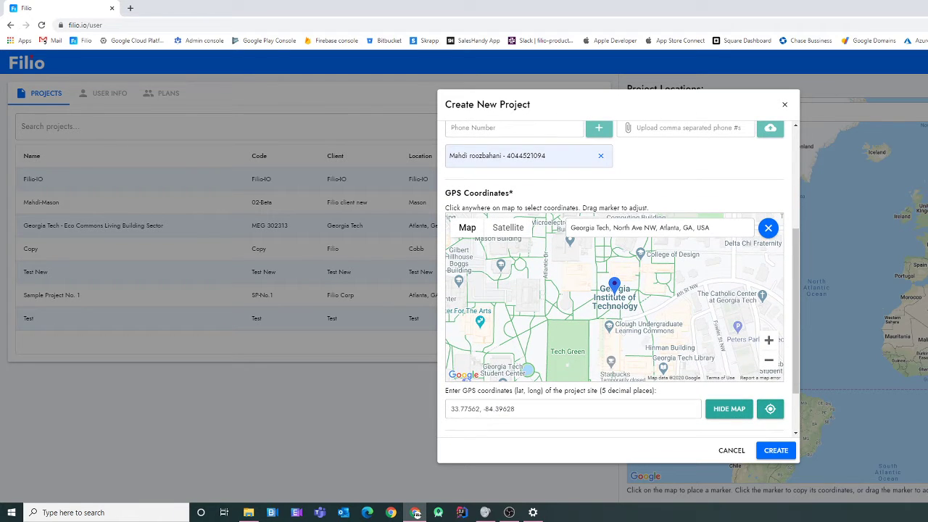
mouse_move(614, 286)
mouse_down()
mouse_move(640, 306)
mouse_move(577, 331)
mouse_move(585, 316)
mouse_move(565, 338)
mouse_move(584, 332)
mouse_up()
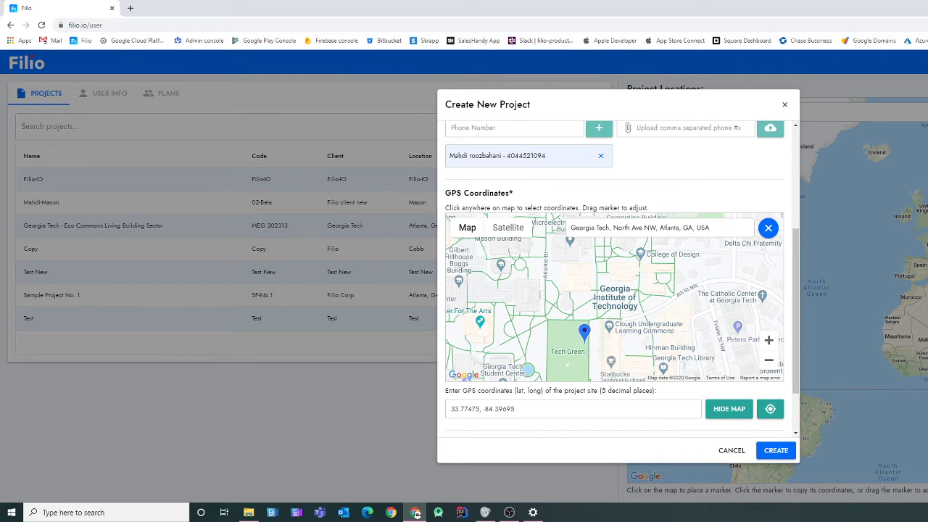
click(730, 409)
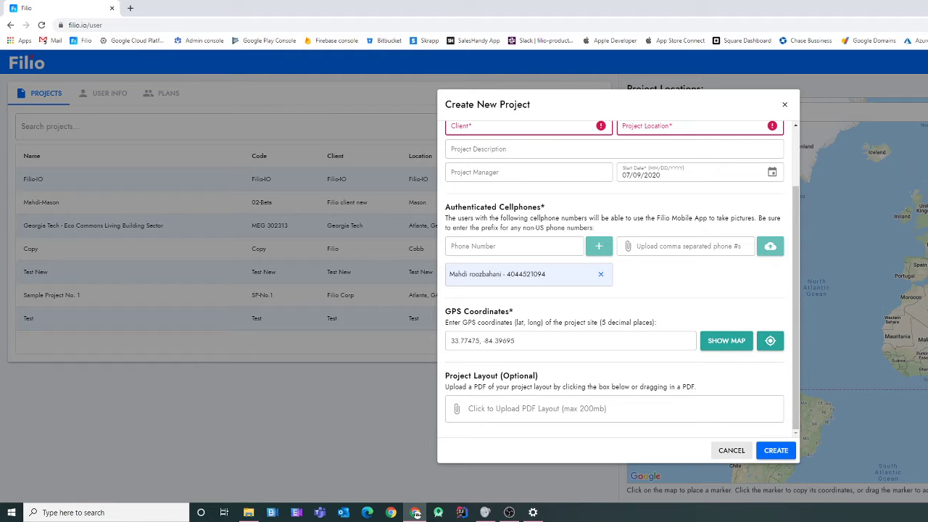
- Cancel the unfinished project and open the Filio-IO project
click(732, 451)
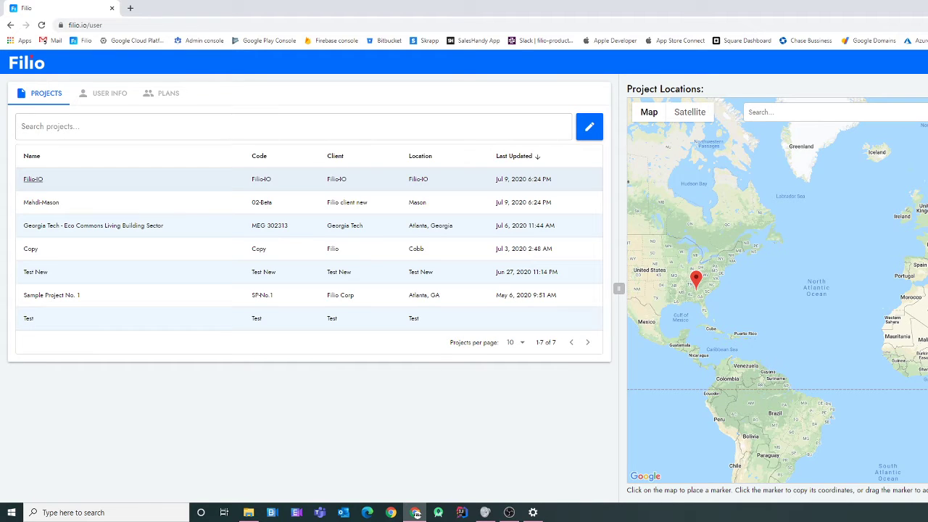
click(33, 179)
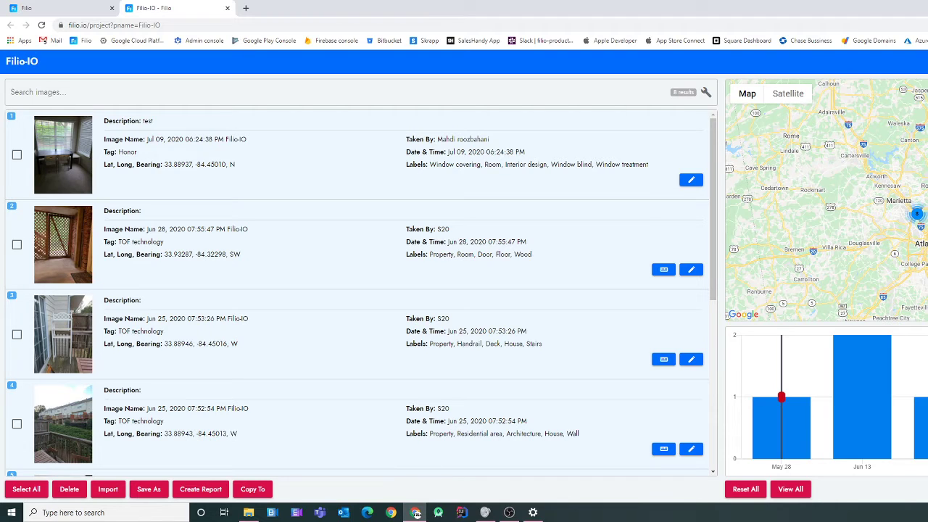
mouse_move(154, 121)
mouse_down()
mouse_move(123, 121)
mouse_move(139, 121)
mouse_up()
click(140, 122)
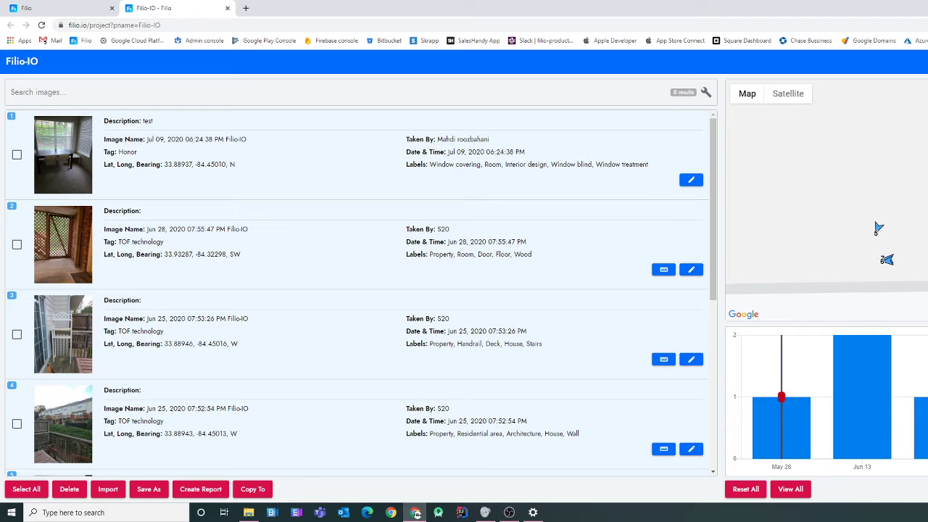
click(337, 92)
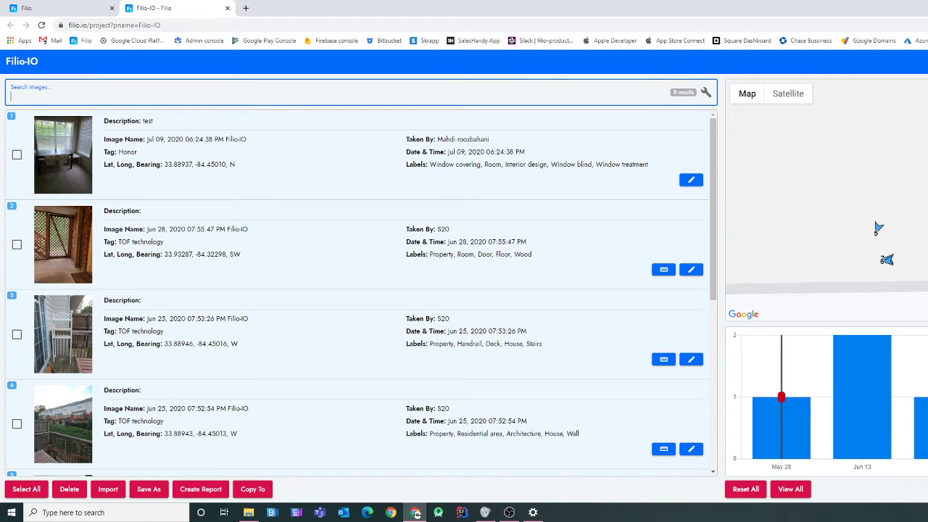
- Search images for 'test', select the two matching photos, then uncheck both
text(test)
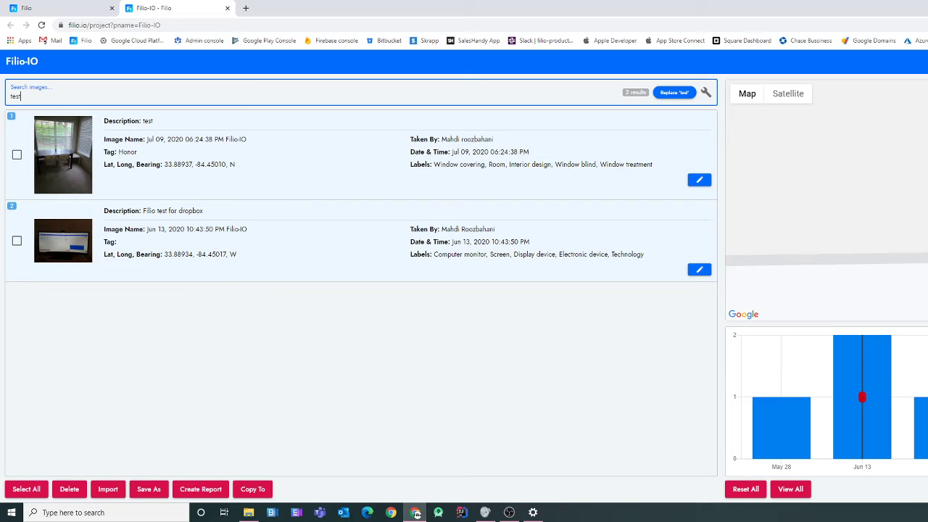
drag(153, 122, 143, 121)
drag(167, 211, 159, 211)
click(17, 155)
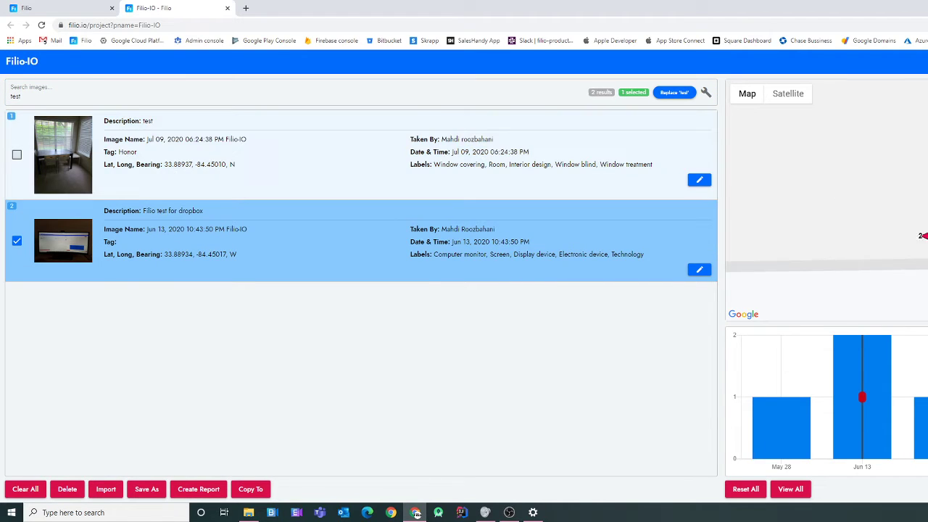
click(17, 240)
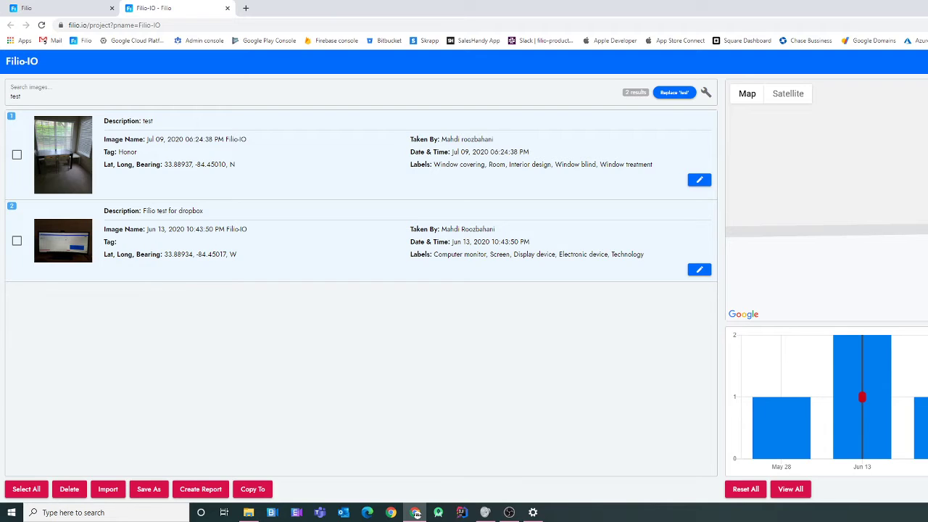
- Replace the search term with 'window', then erase it so all 8 images are listed
double_click(15, 97)
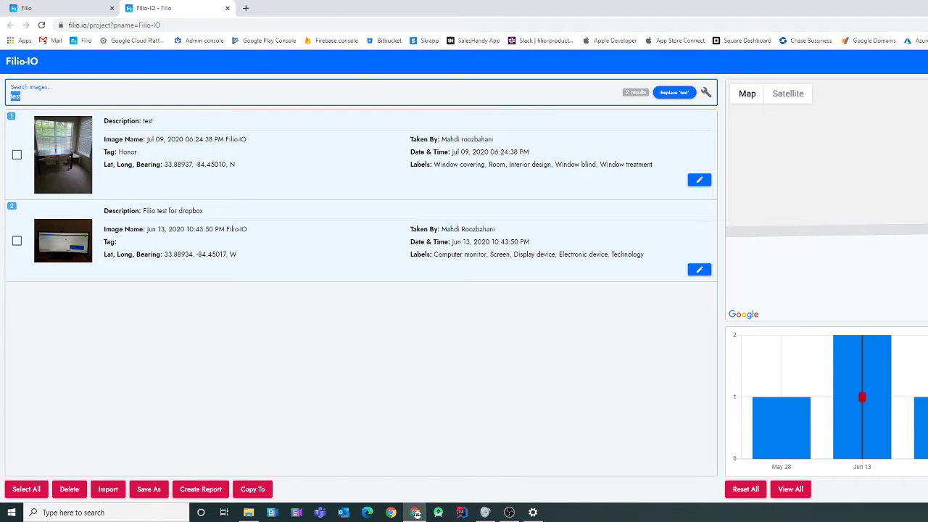
text(window)
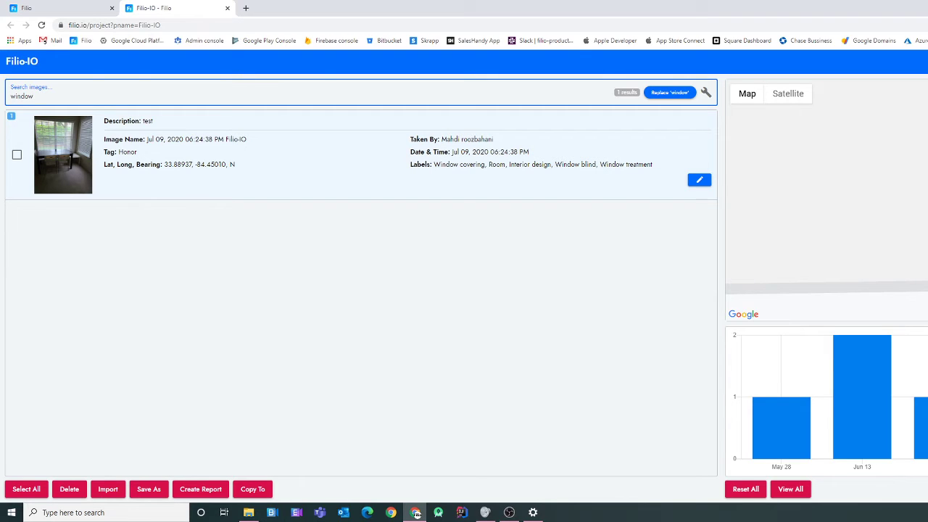
key(BackSpace)
key(BackSpace)
key(BackSpace)
key(BackSpace)
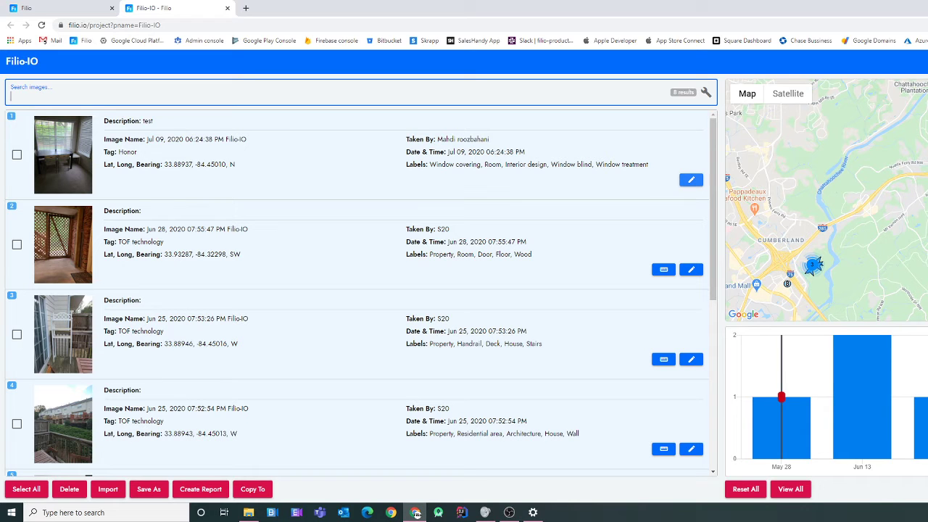
- Open and cancel the first image's Edit Image view, then open Measure Image for the lattice window photo
click(691, 180)
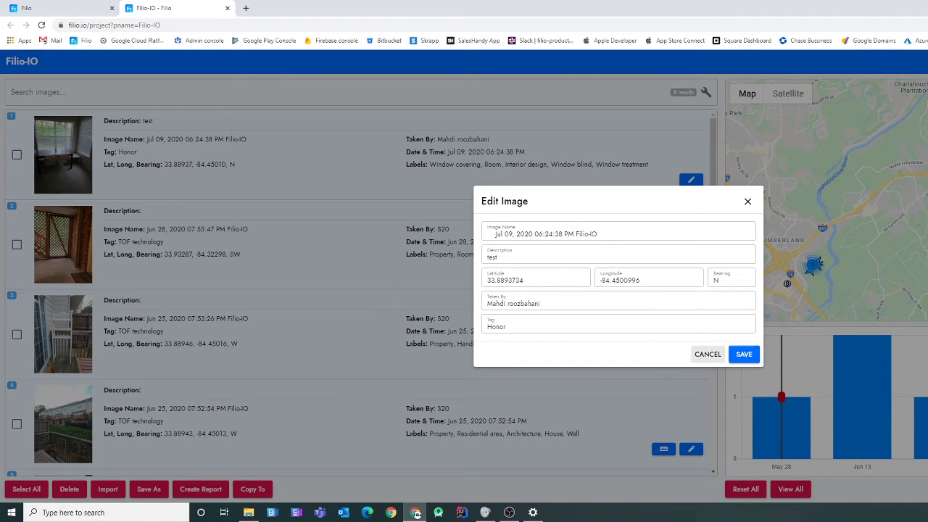
click(708, 354)
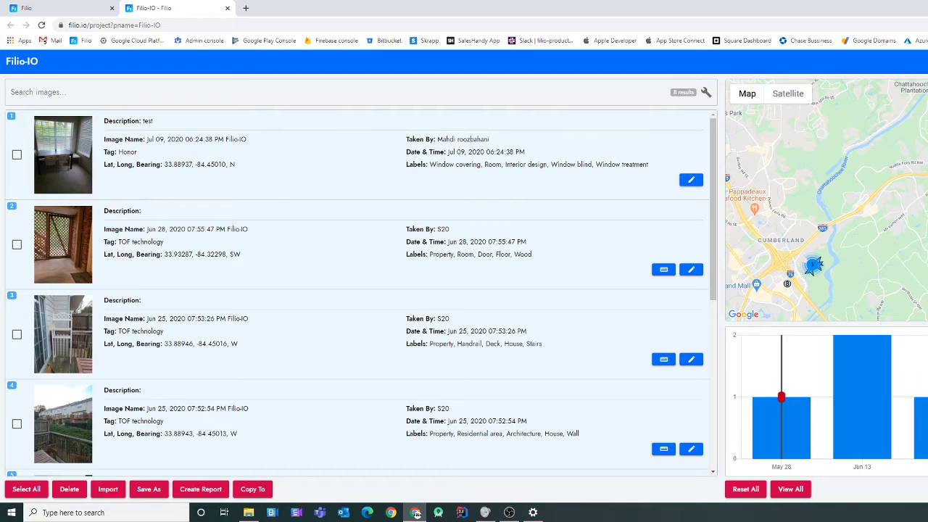
scroll(356, 293, down, 1)
scroll(355, 293, up, 1)
click(664, 270)
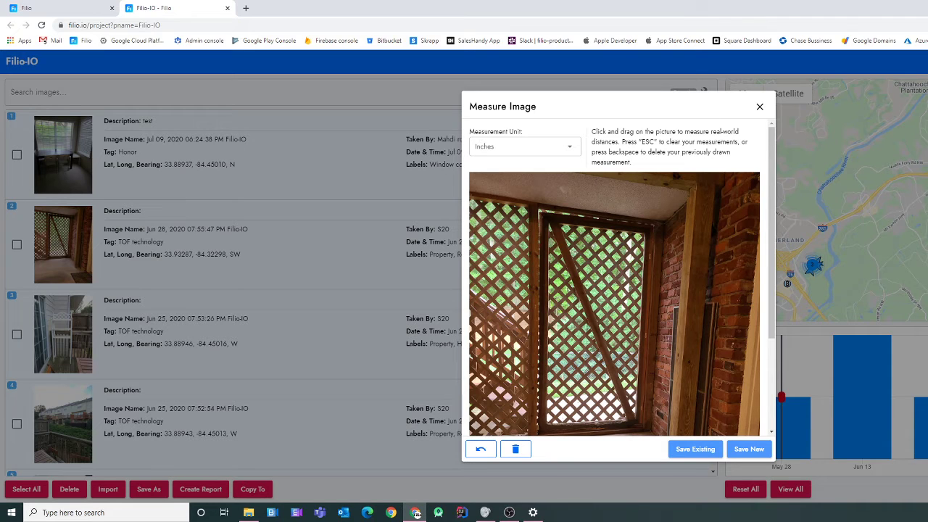
- Measure the lattice frame: 45.04in top, 84.84in left side, 82.44in right side, then close
scroll(619, 280, down, 1)
scroll(619, 280, up, 1)
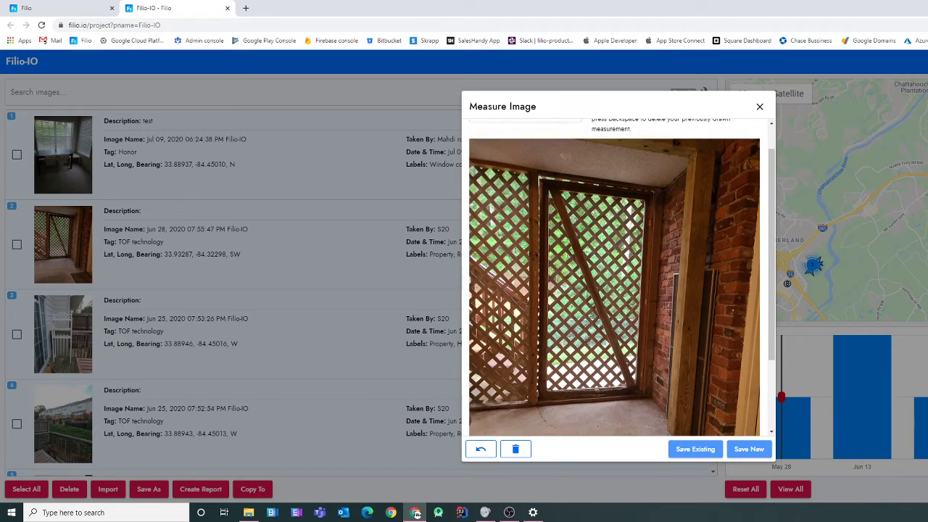
drag(540, 211, 657, 227)
mouse_move(540, 211)
mouse_down()
mouse_move(539, 435)
mouse_move(643, 428)
mouse_up()
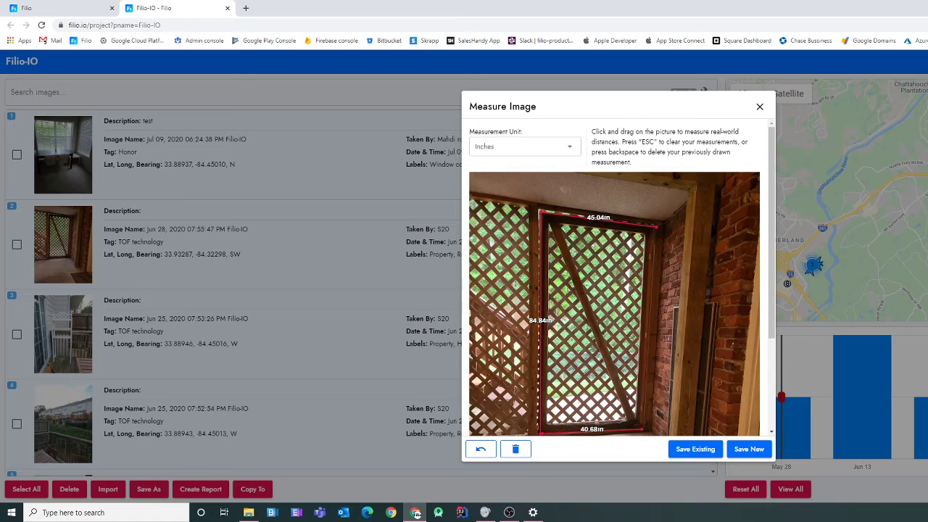
drag(655, 227, 643, 429)
scroll(614, 290, down, 1)
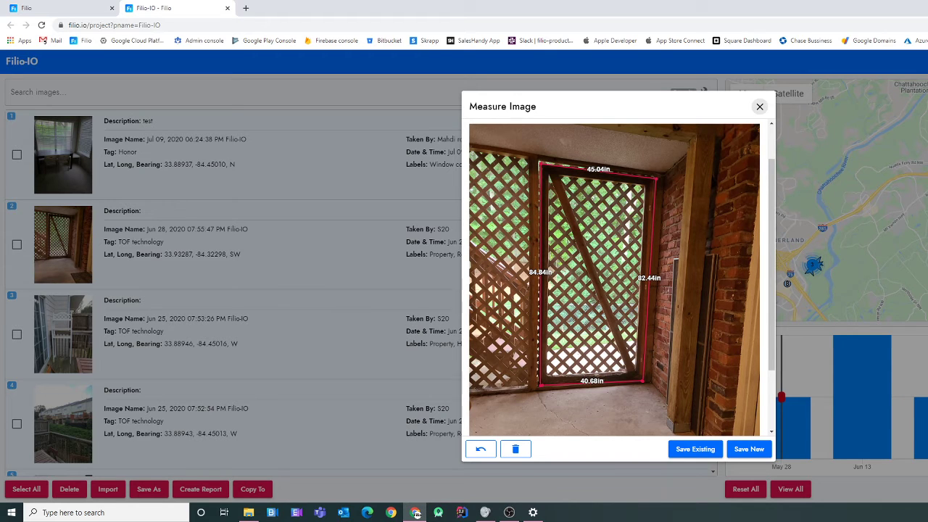
click(760, 107)
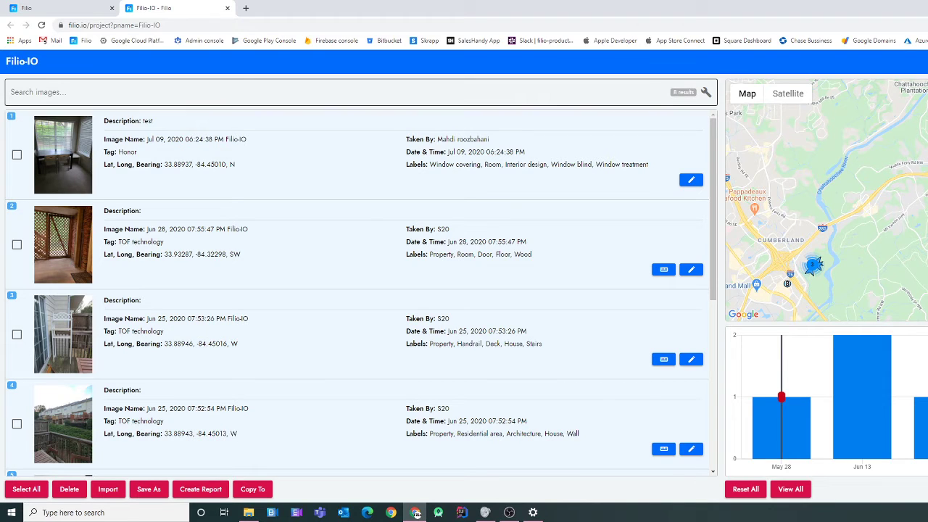
click(38, 93)
text(window)
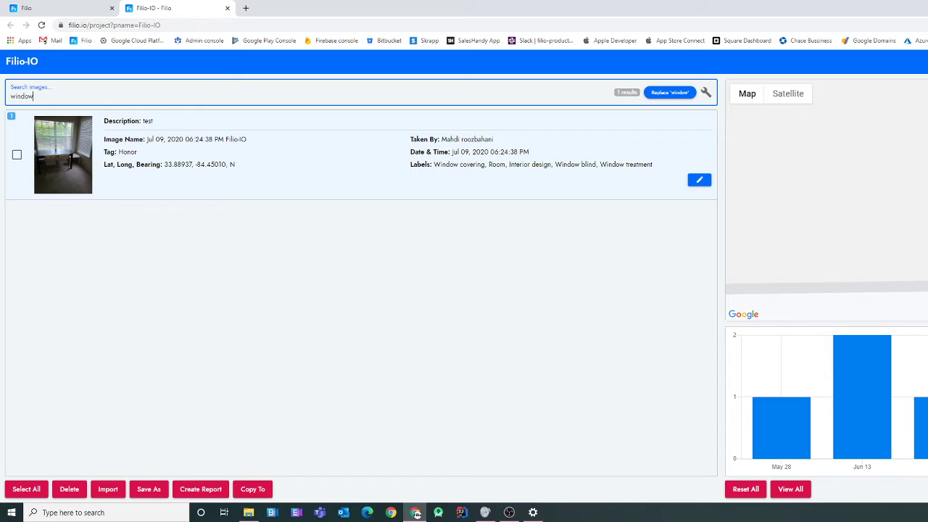
key(ctrl+a)
key(BackSpace)
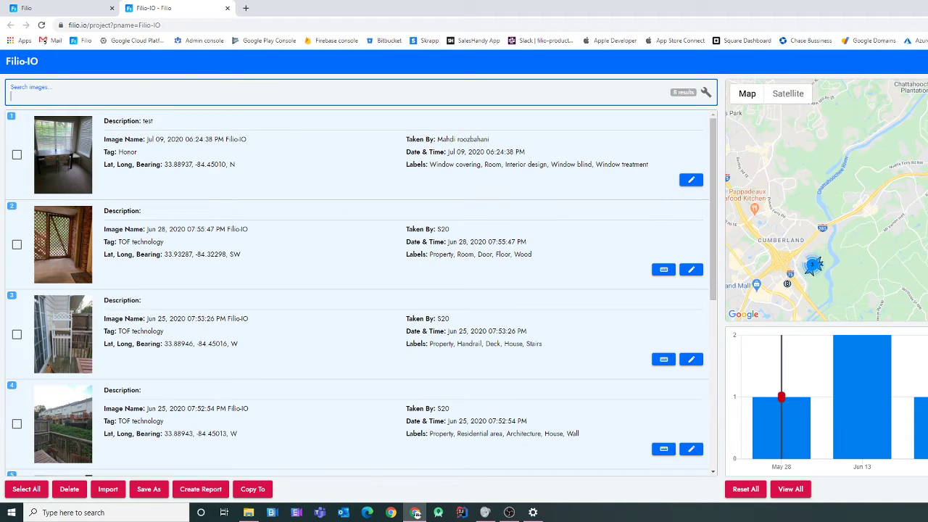
- Zoom in on the photo markers and mark out an area on the map, narrowing the list to 7 images
drag(811, 262, 895, 219)
scroll(895, 219, up, 2)
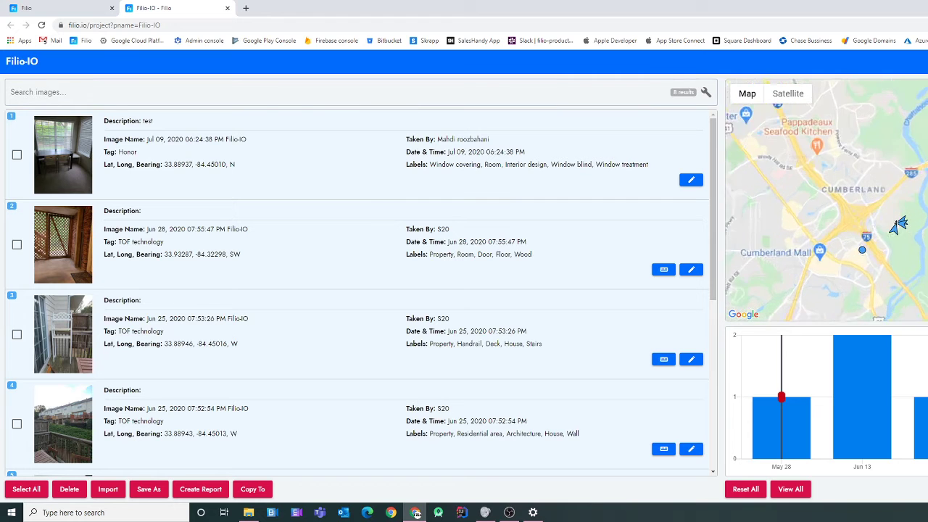
scroll(902, 231, up, 5)
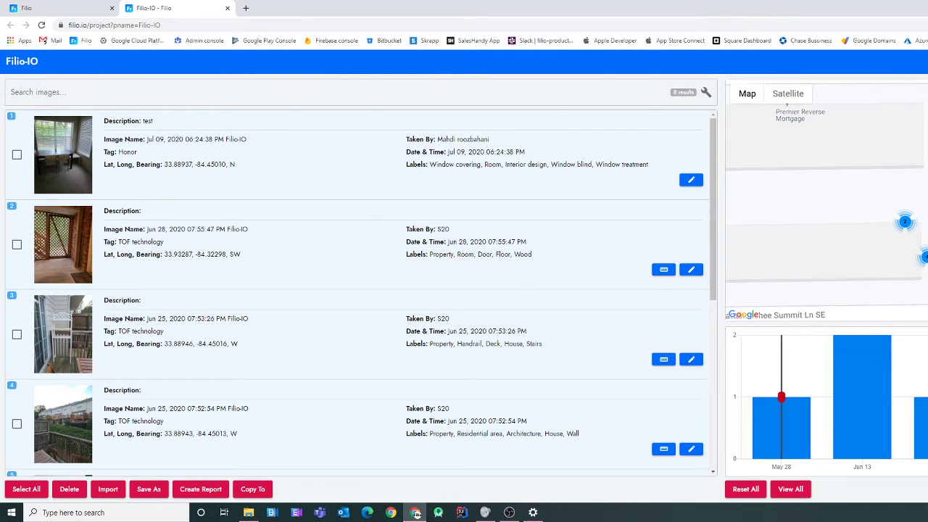
scroll(901, 244, up, 1)
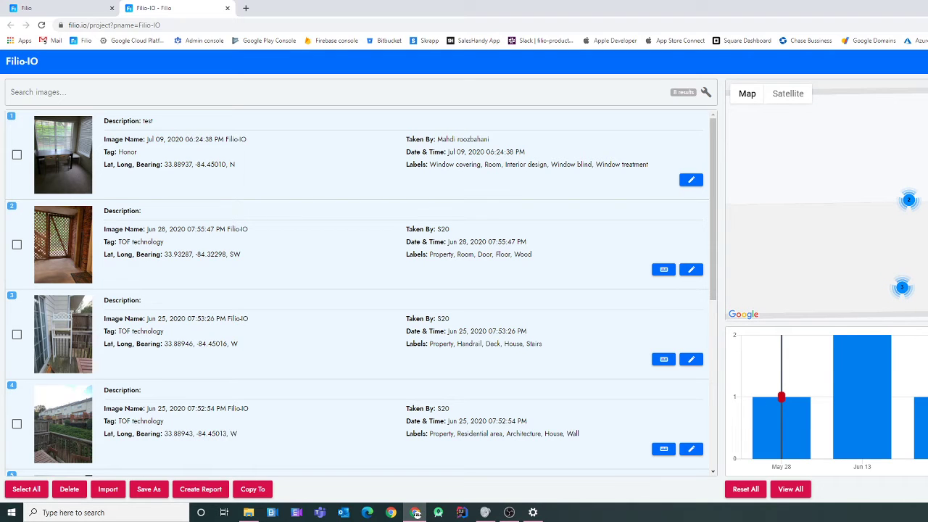
mouse_move(865, 148)
mouse_down()
mouse_move(927, 218)
mouse_move(927, 249)
mouse_up()
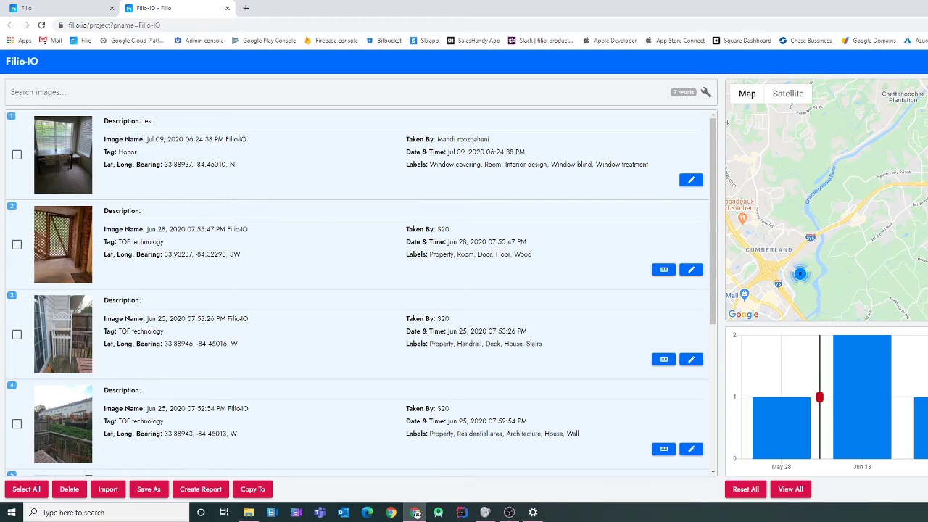
- Narrow the chart's date range to Jun 13 and check both Jun 13 photos
drag(927, 397, 905, 397)
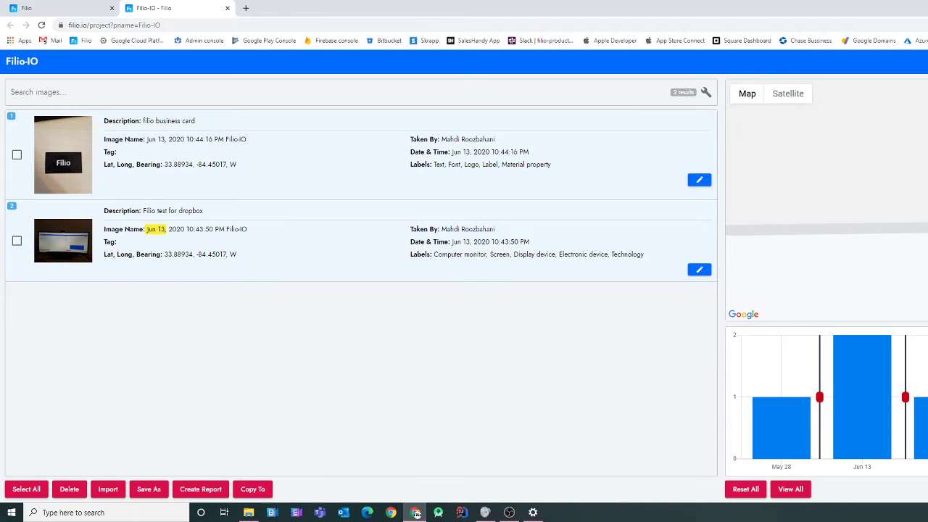
click(156, 229)
click(161, 139)
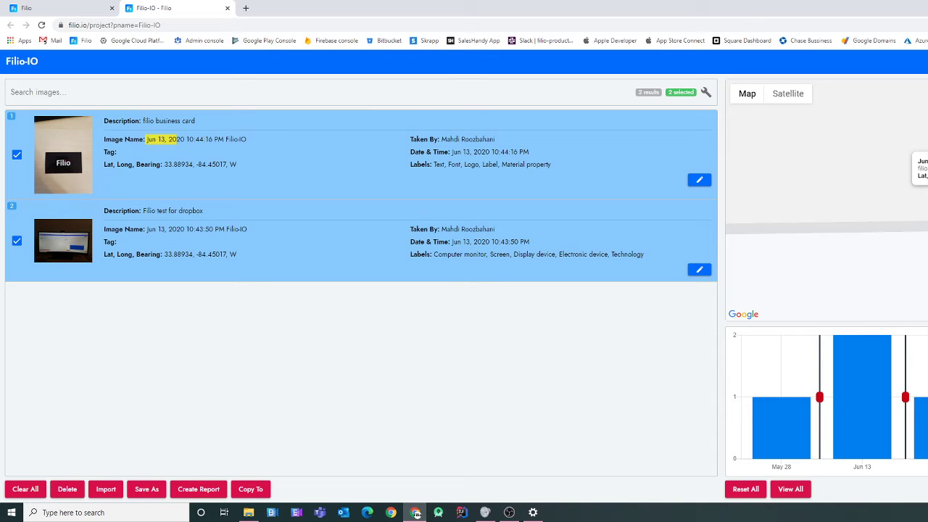
- Remove the filters to list all 8 images, then select all of them
click(790, 488)
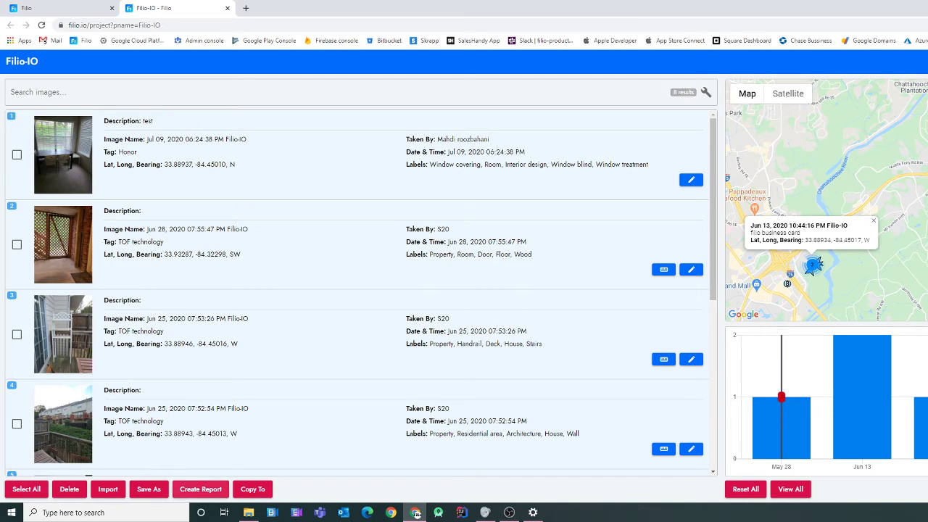
click(27, 489)
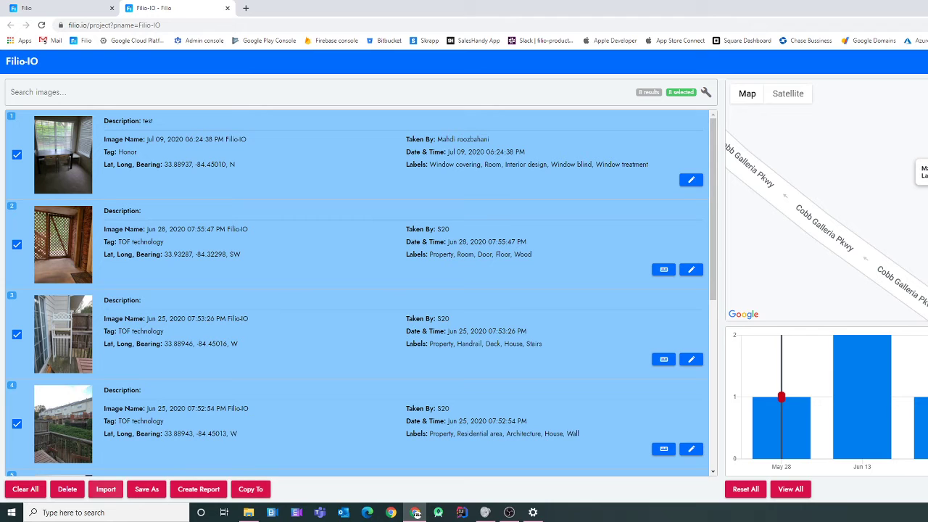
click(25, 489)
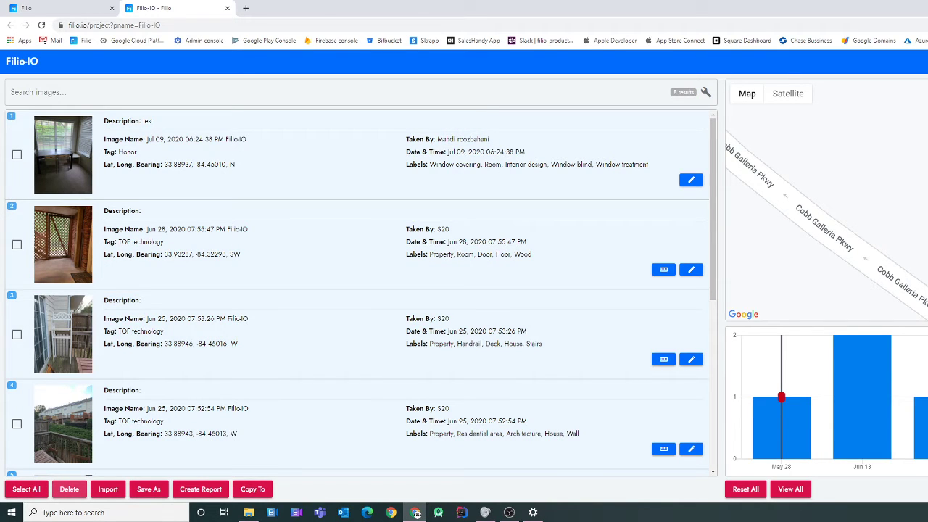
click(26, 489)
- Cancel the deletion of the eight checked images and uncheck them all
click(69, 489)
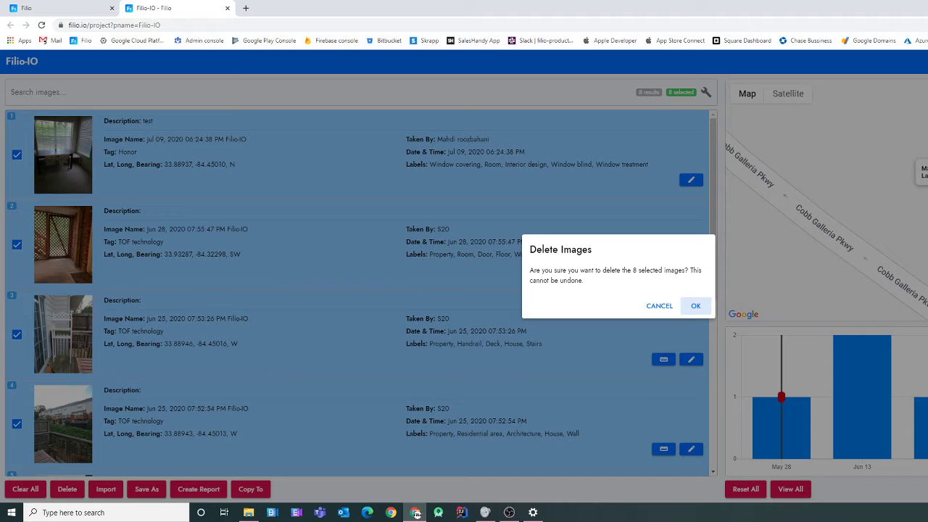
click(660, 306)
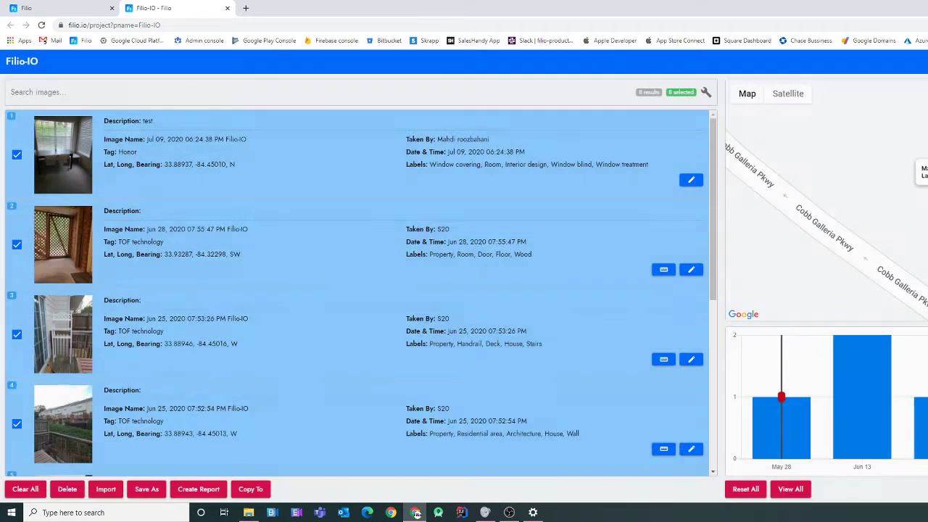
click(26, 490)
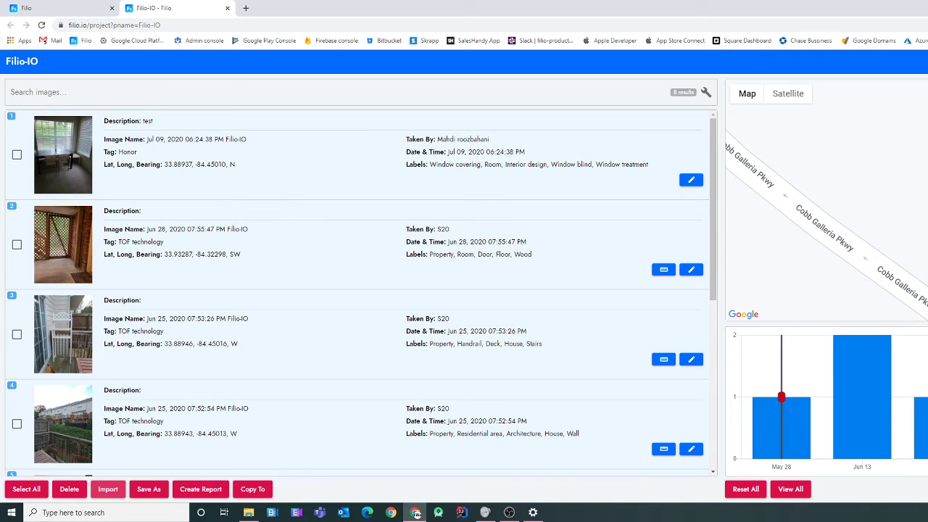
- Import IMG_20181220_182952.jpg from the computer and upload it to the project
click(107, 488)
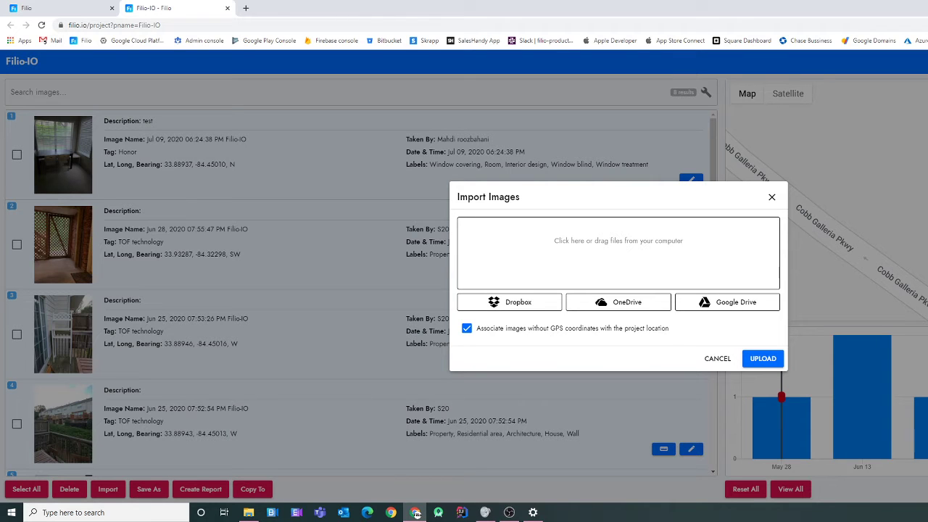
click(609, 245)
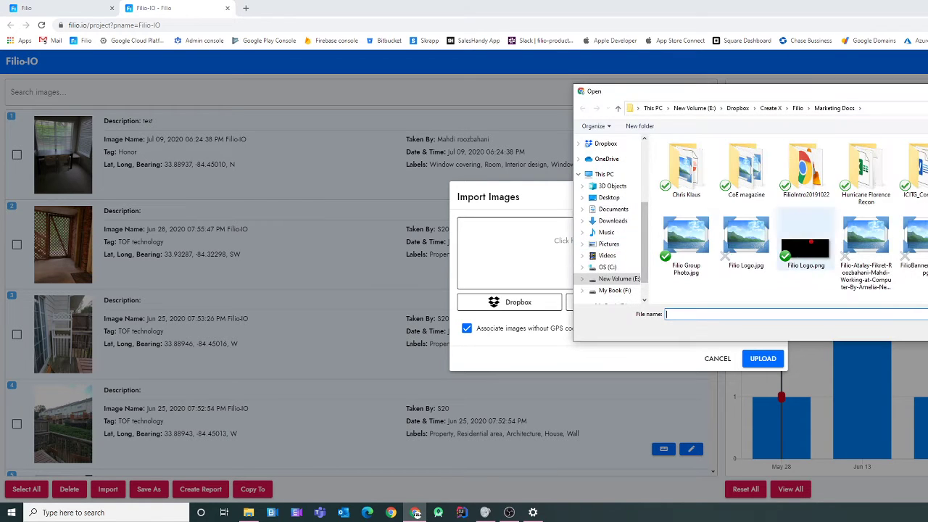
text(IMG_20181220_182952.jpg)
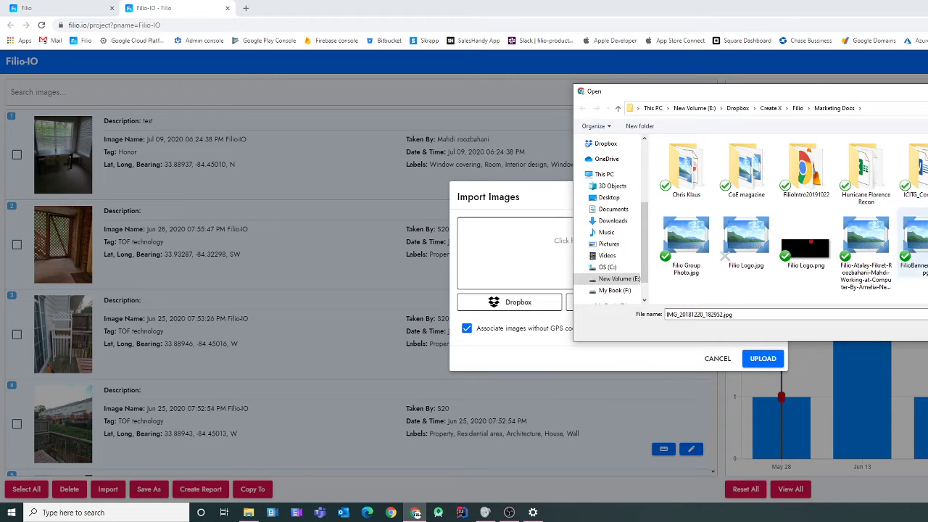
key(Return)
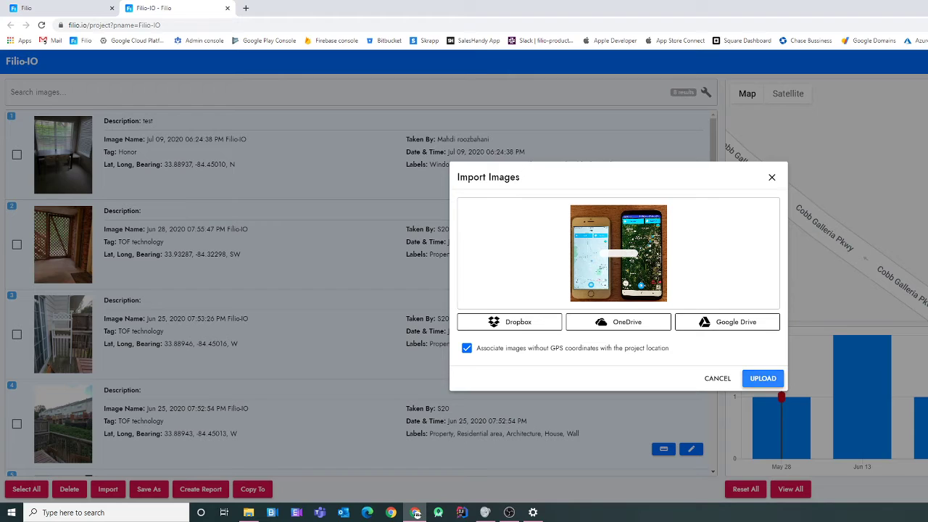
click(762, 378)
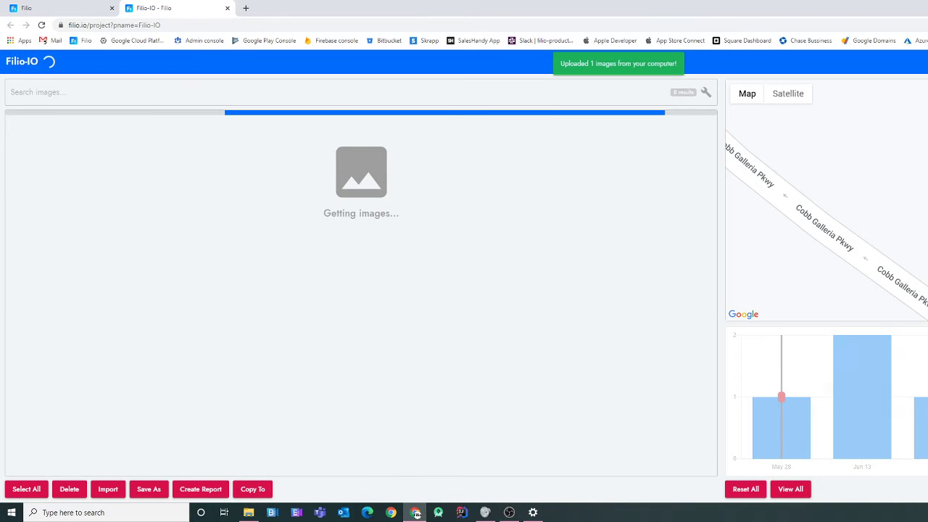
scroll(355, 294, down, 6)
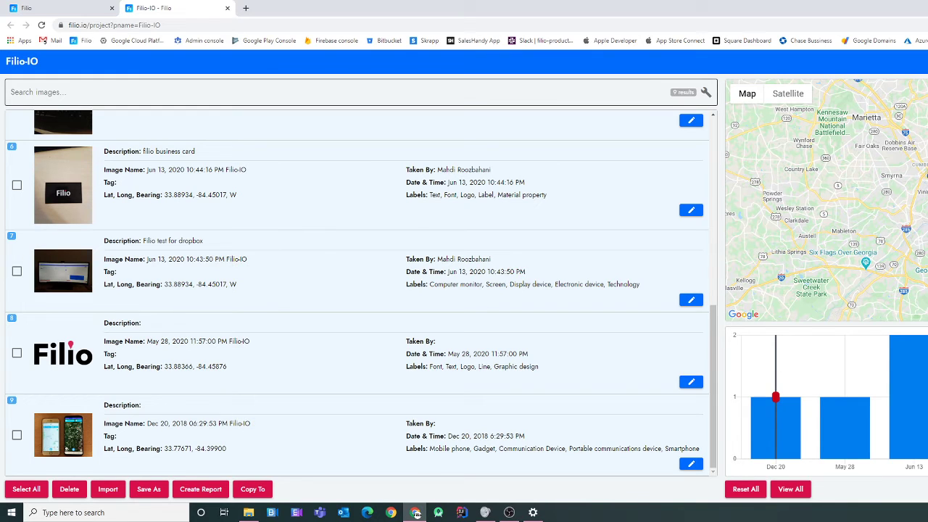
click(338, 92)
- Search images for 'device', then clear the search to list all 9 and check the first image
text(device)
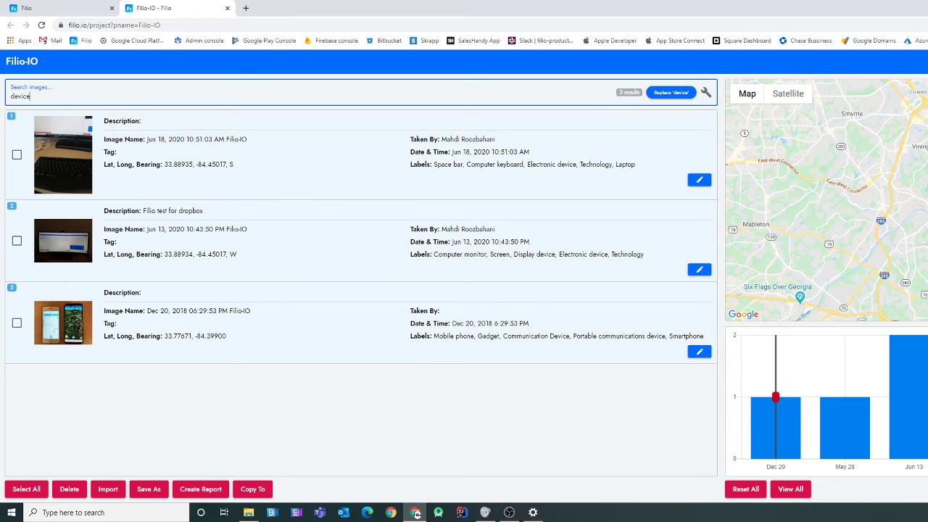
key(ctrl+a)
key(BackSpace)
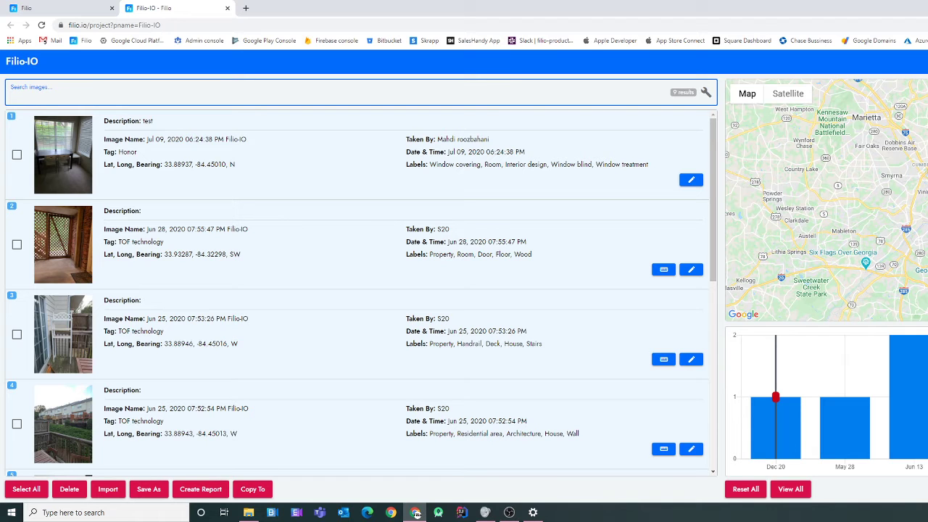
click(17, 154)
- Check the second image, review the Save Selection As options, and close without saving
click(17, 245)
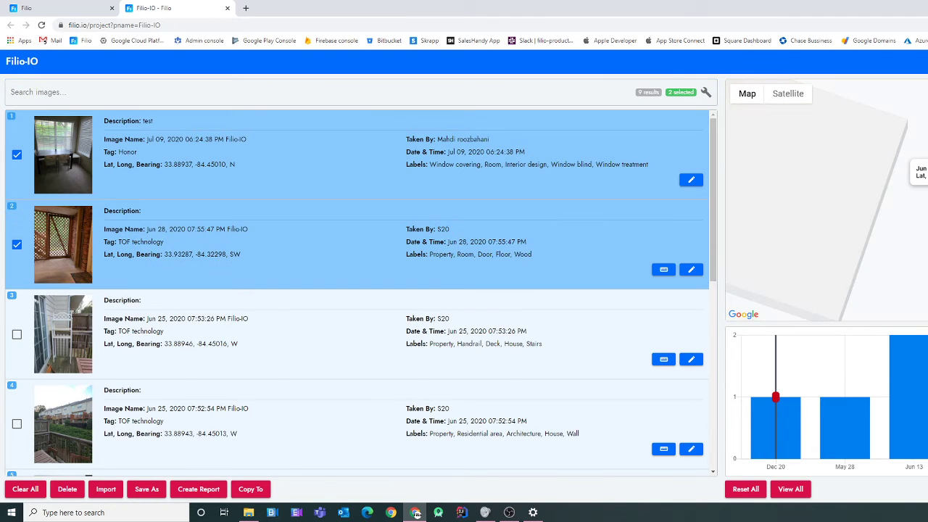
click(130, 489)
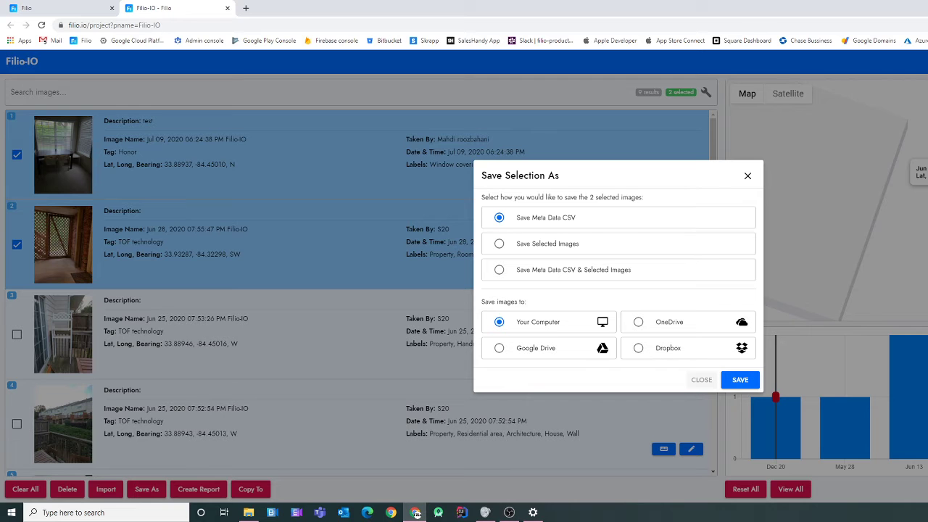
click(701, 379)
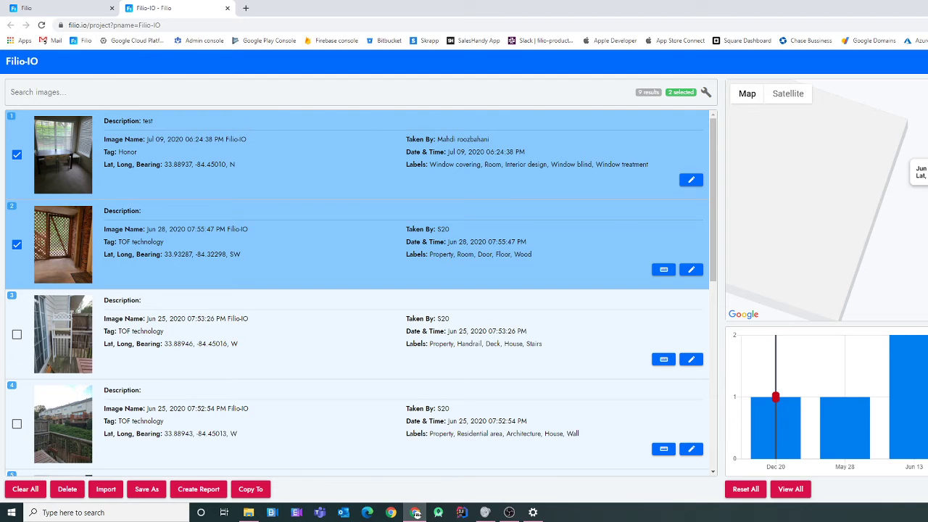
click(26, 489)
- Select all nine images, look over the Create Report options, then view the account's User Info page
click(25, 488)
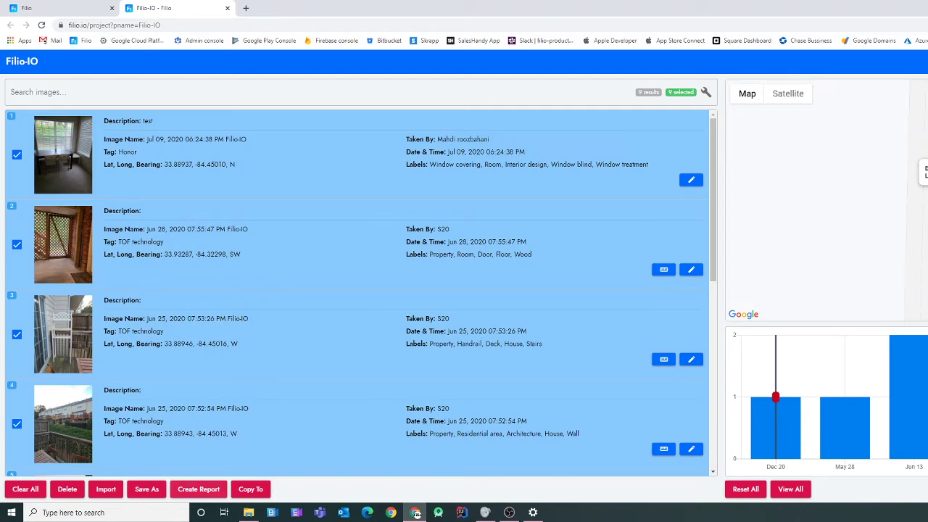
click(199, 488)
scroll(615, 275, down, 2)
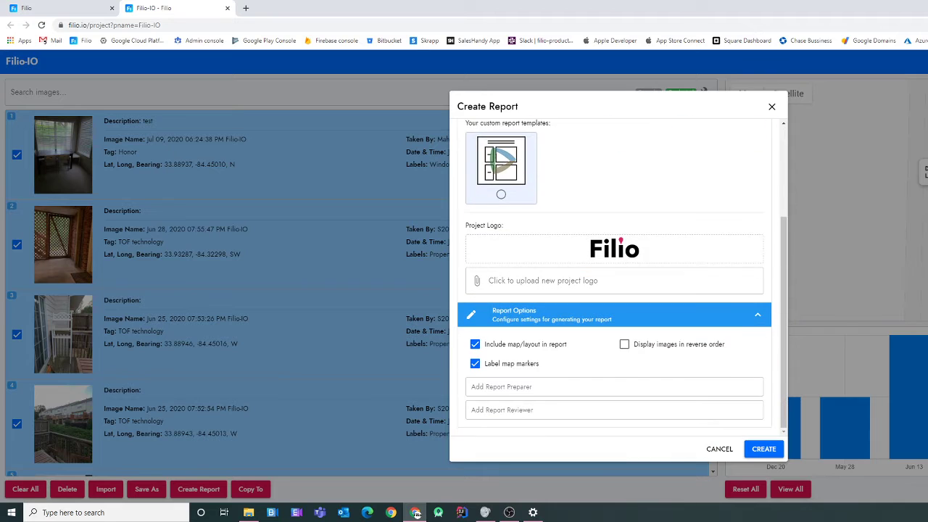
scroll(615, 275, up, 3)
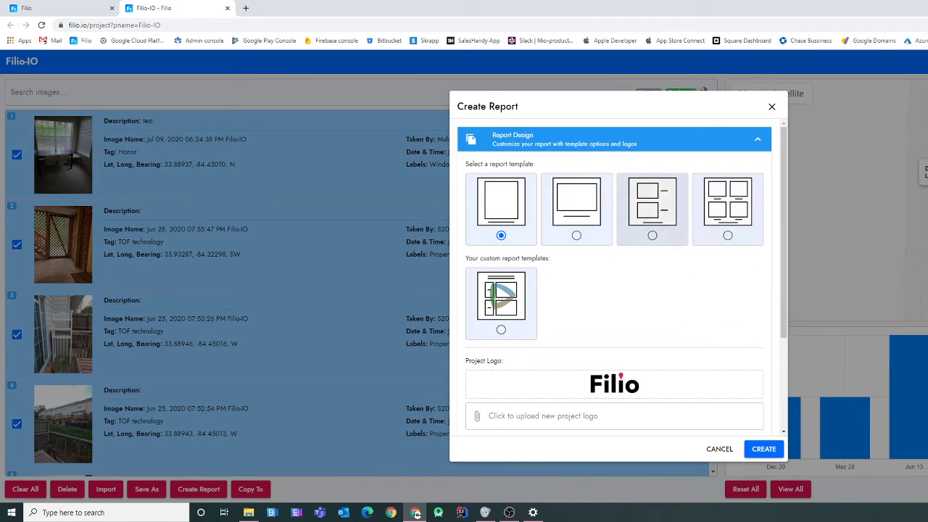
scroll(653, 211, down, 2)
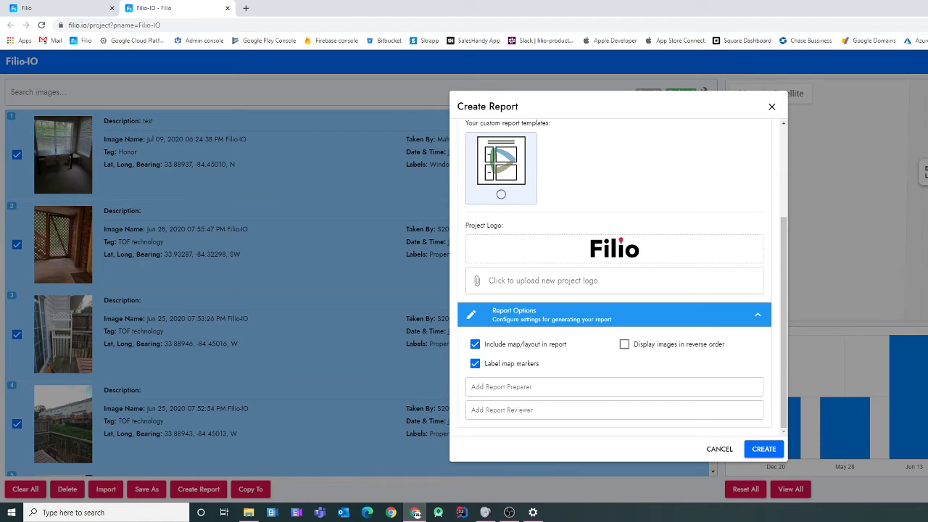
click(61, 8)
click(103, 94)
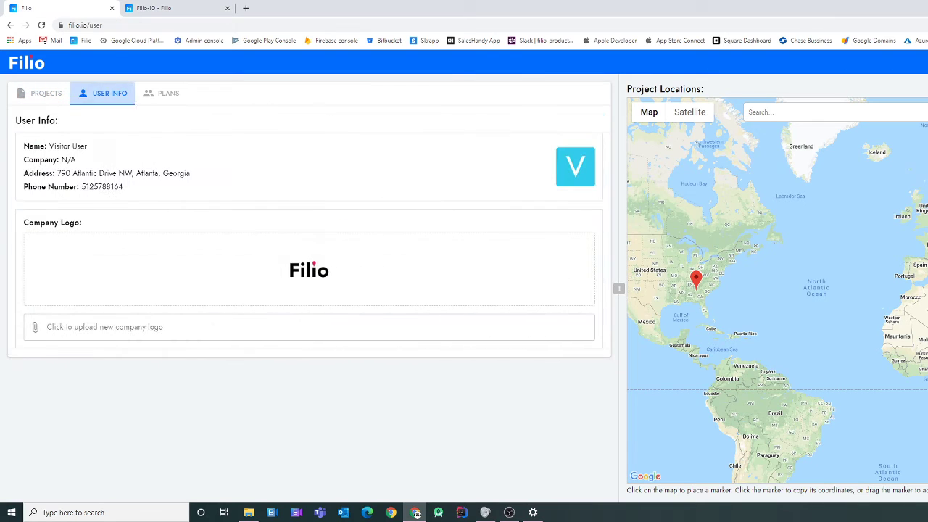
- Switch back to the Filio-IO tab where the Create Report dialog is waiting
click(153, 8)
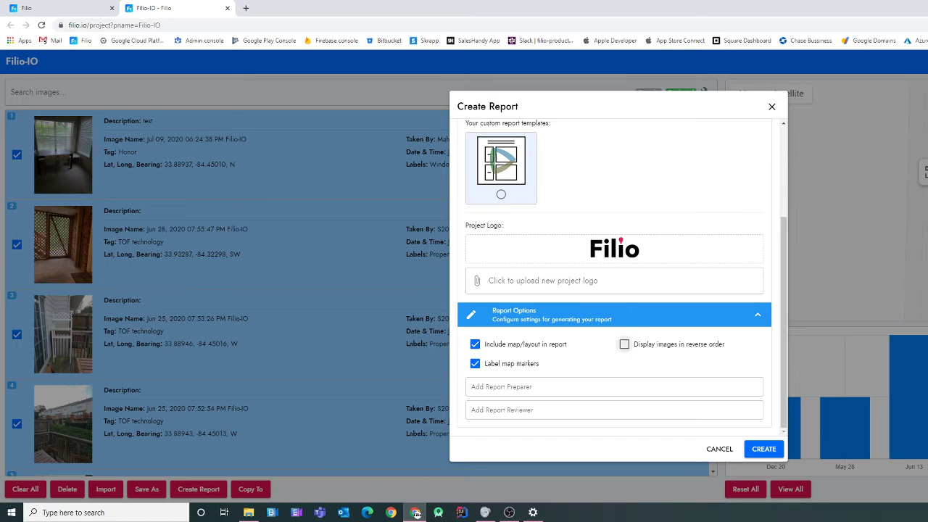
- Create a report of the selected images using the third layout template
scroll(475, 363, up, 3)
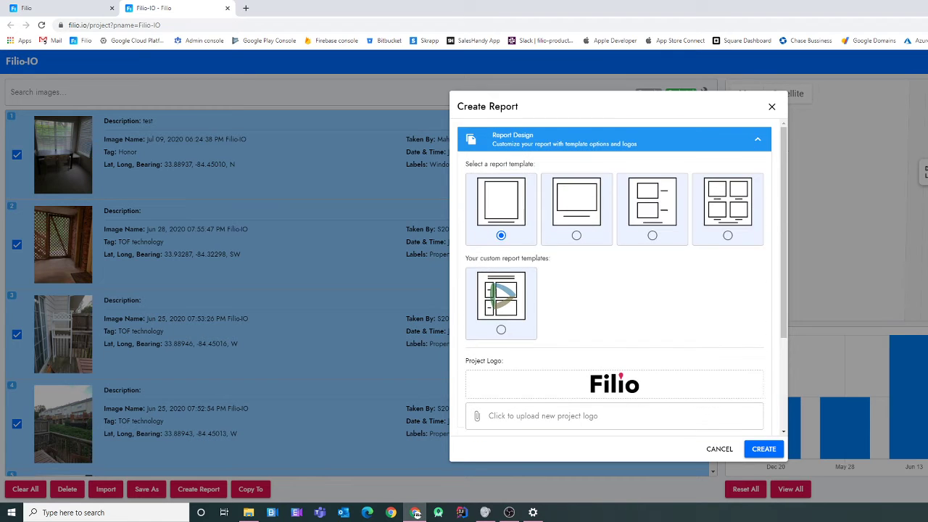
click(652, 236)
click(764, 449)
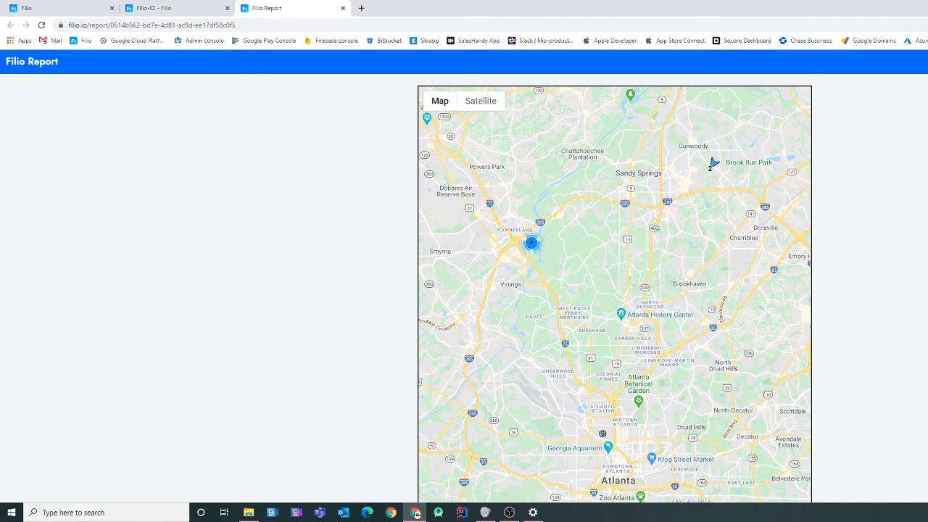
- Zoom the report map into the Atlanta-area cluster until individual markers show, then scroll to Picture 1
scroll(615, 290, down, 3)
scroll(615, 290, up, 3)
mouse_move(713, 163)
mouse_down()
mouse_move(777, 201)
mouse_move(793, 230)
mouse_move(684, 188)
mouse_move(810, 250)
mouse_up()
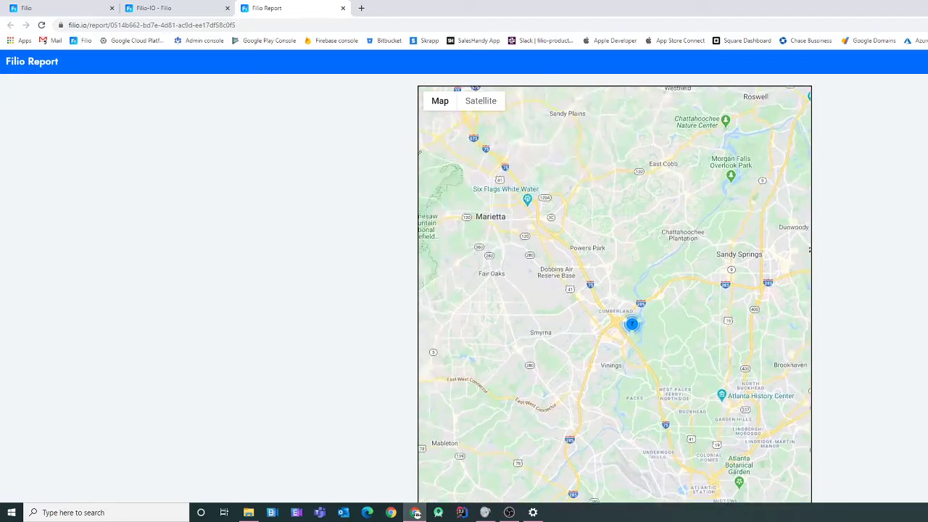
click(632, 325)
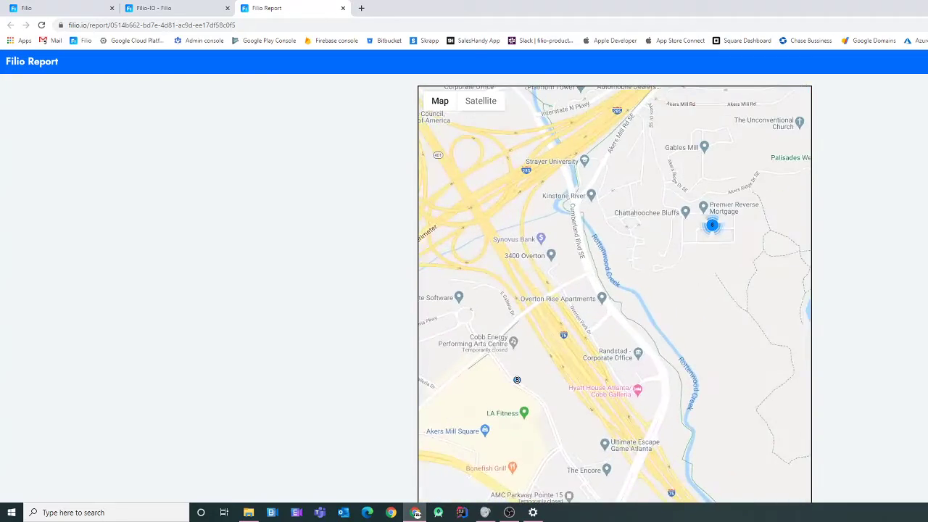
click(712, 225)
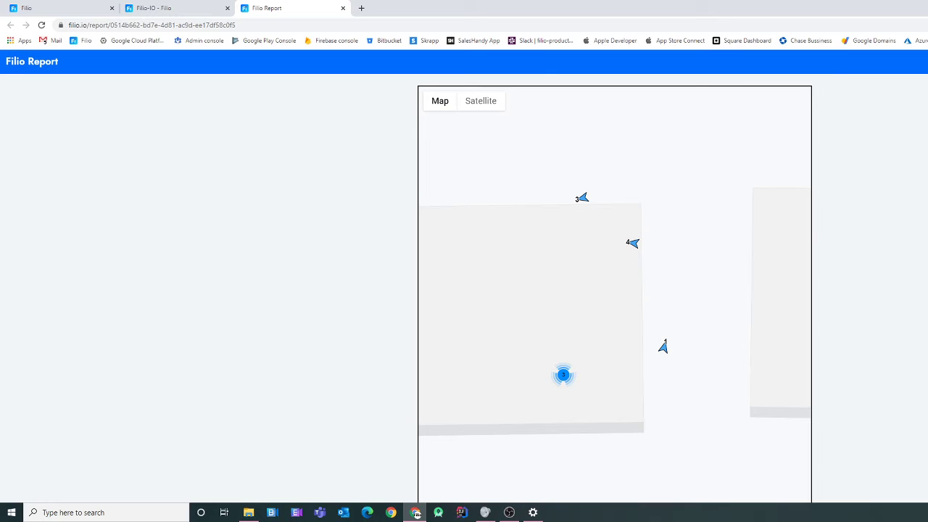
mouse_move(652, 290)
mouse_down()
mouse_move(663, 302)
mouse_move(684, 287)
mouse_up()
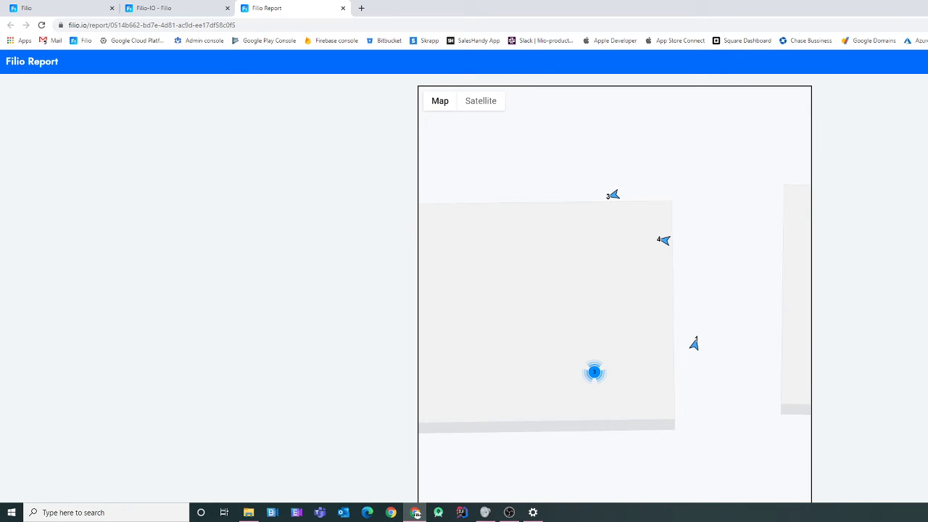
scroll(615, 290, down, 3)
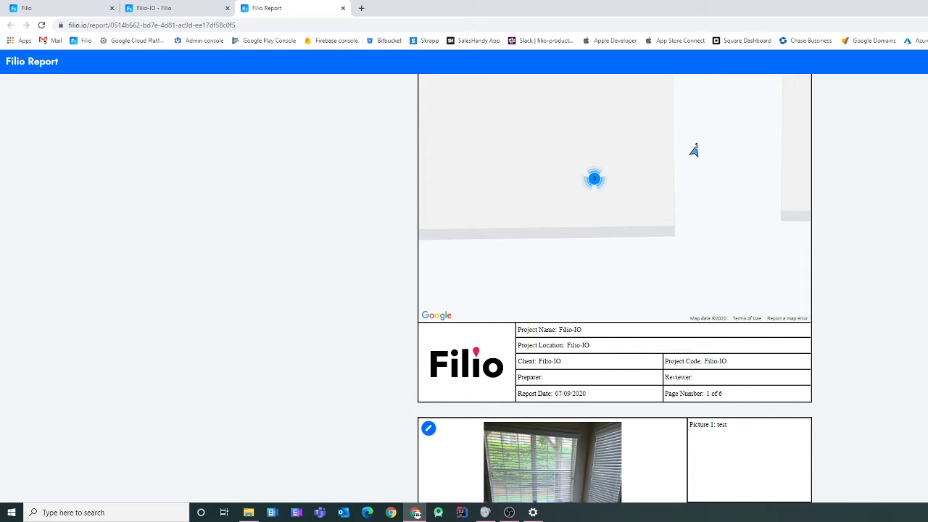
scroll(694, 150, down, 4)
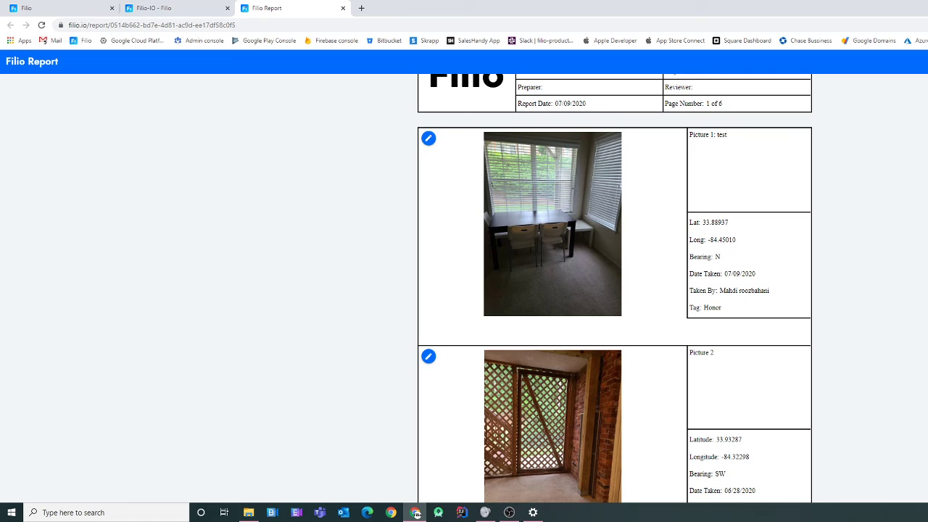
scroll(615, 288, up, 1)
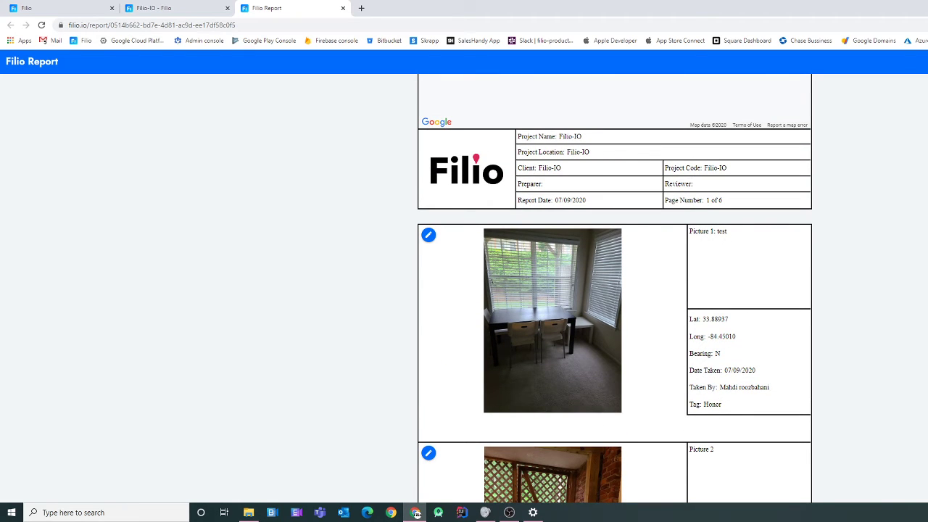
- Append ' is correct ---' to Picture 1's caption so it reads 'test is correct ---'
click(727, 232)
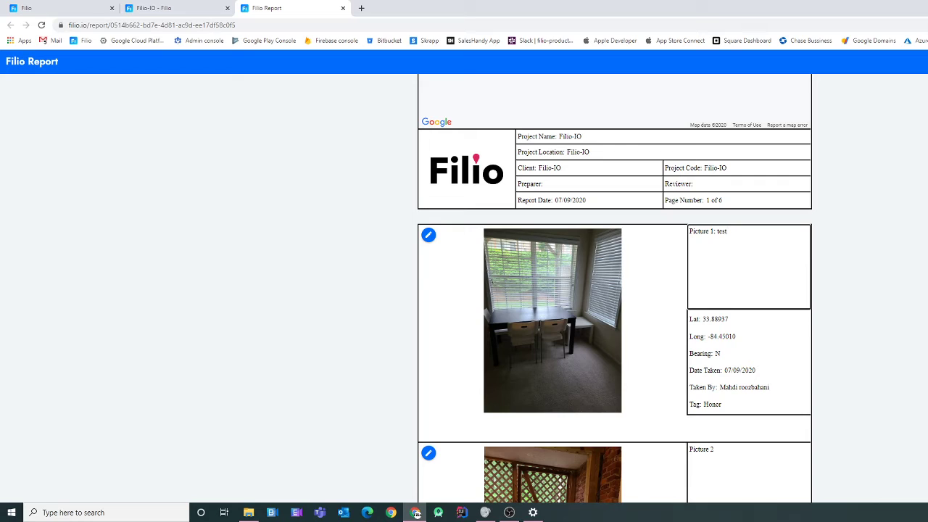
text(is correct ---)
key(Tab)
key(Tab)
key(Tab)
key(Tab)
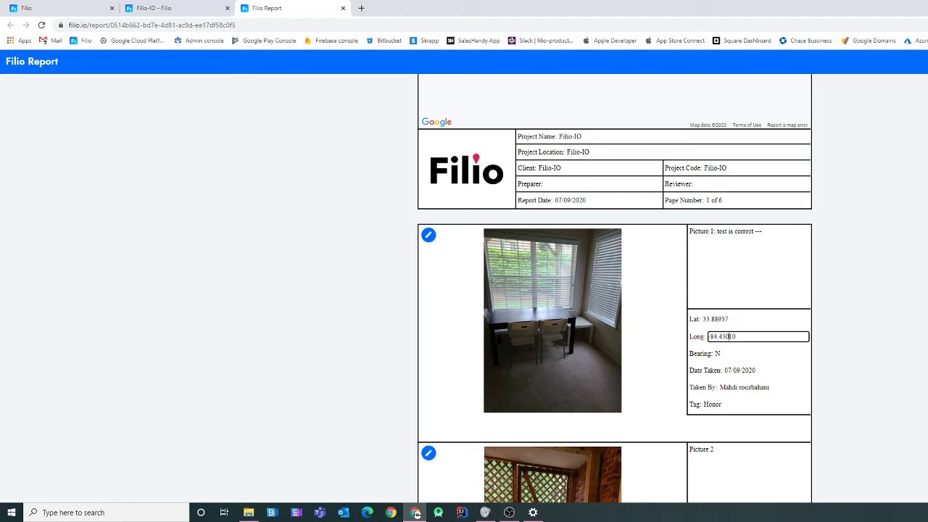
key(Tab)
key(Tab)
key(Tab)
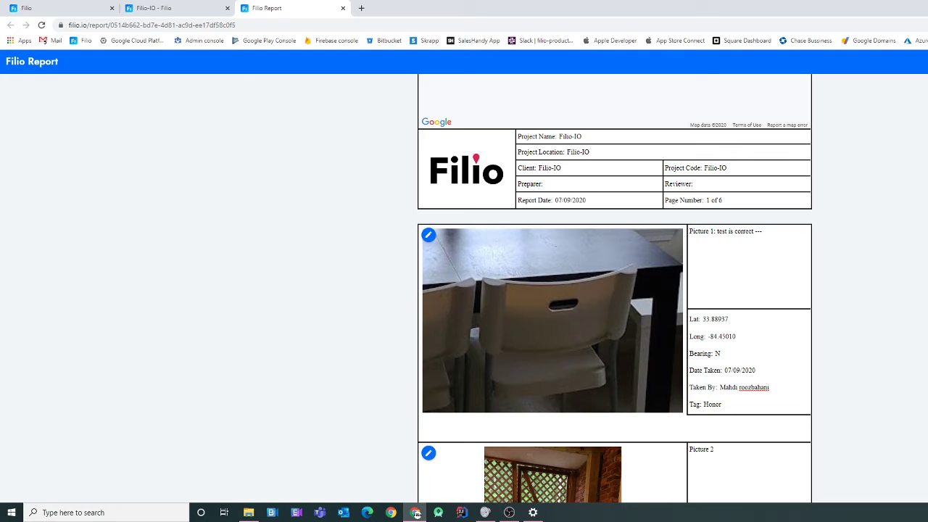
- Draw a red rectangle annotation over the chair back in Picture 1
click(428, 235)
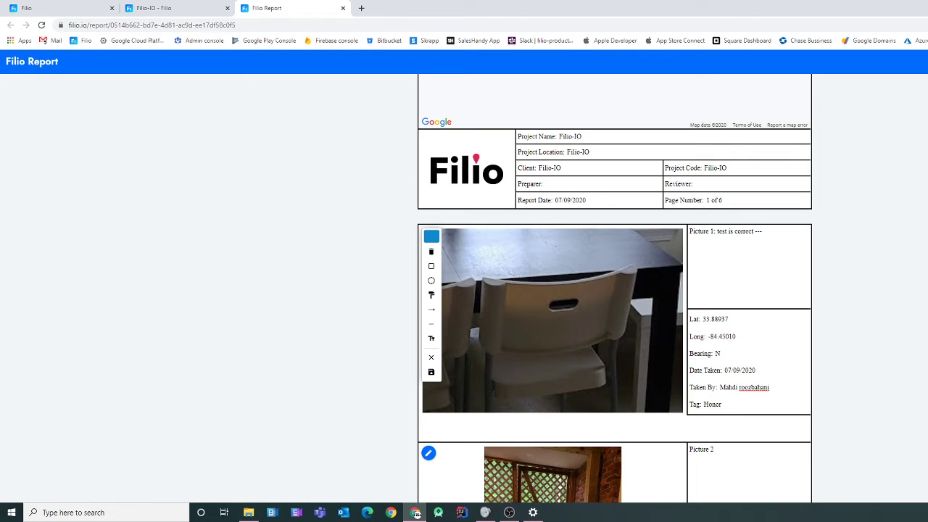
click(431, 266)
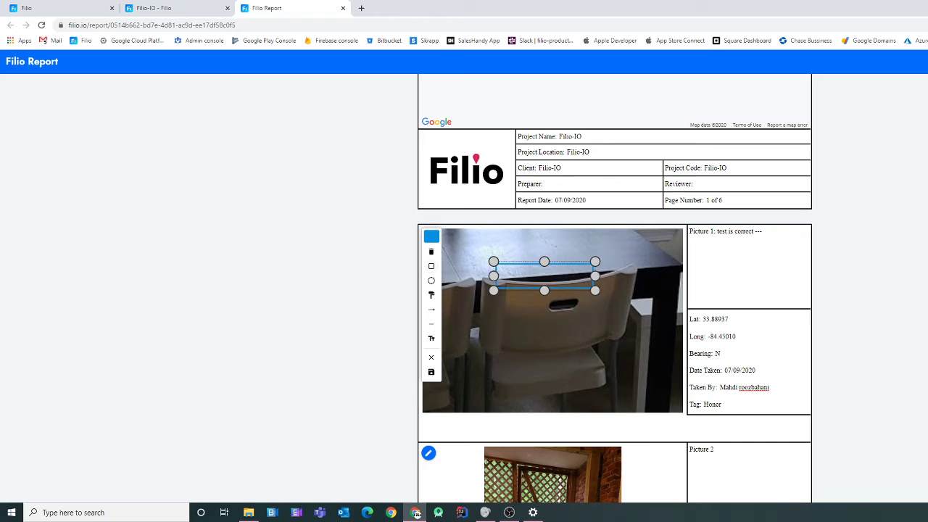
drag(544, 291, 544, 348)
mouse_move(544, 308)
mouse_down()
mouse_move(580, 314)
mouse_move(559, 308)
mouse_up()
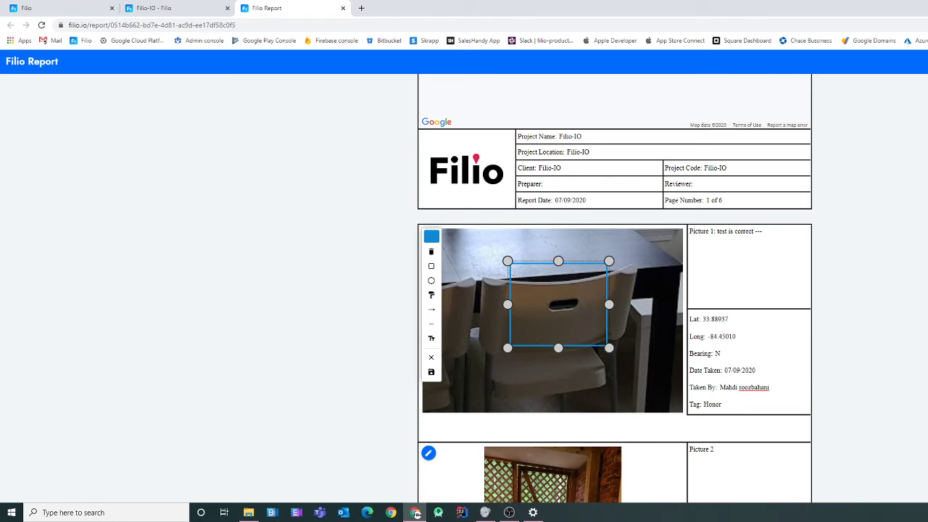
click(432, 236)
drag(437, 270, 463, 269)
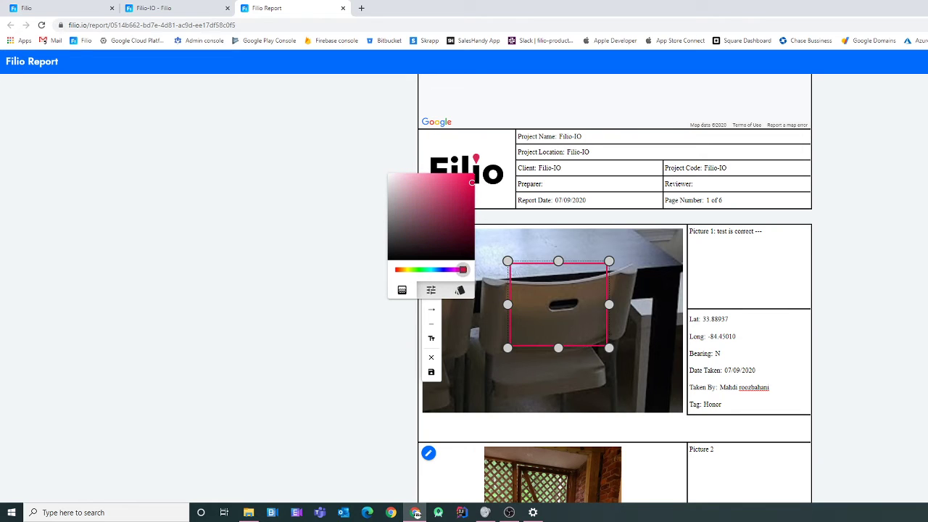
click(493, 306)
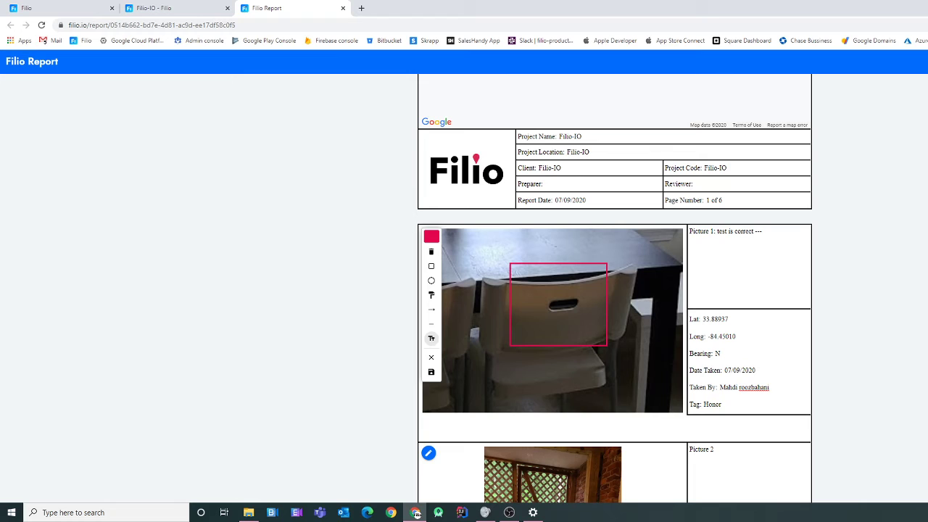
- Add a 'This is a test' text label inside the red rectangle
click(431, 338)
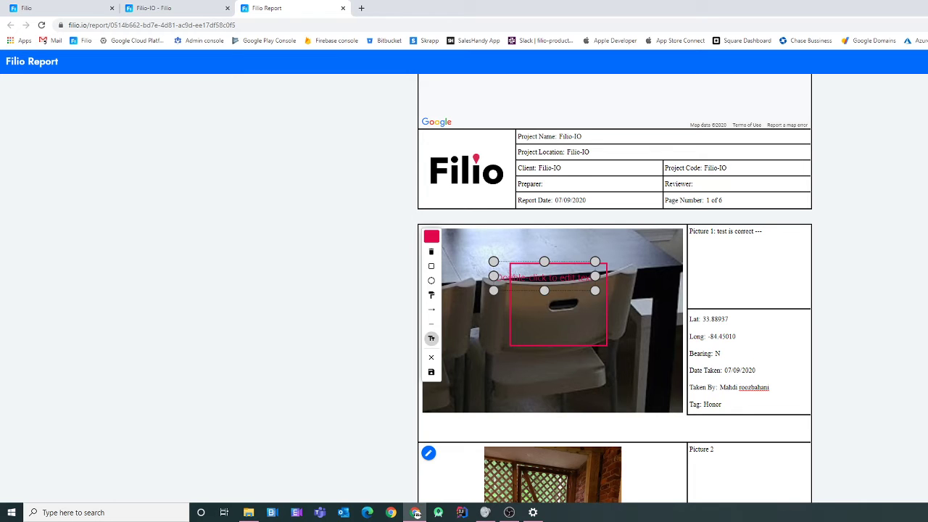
drag(551, 285, 558, 303)
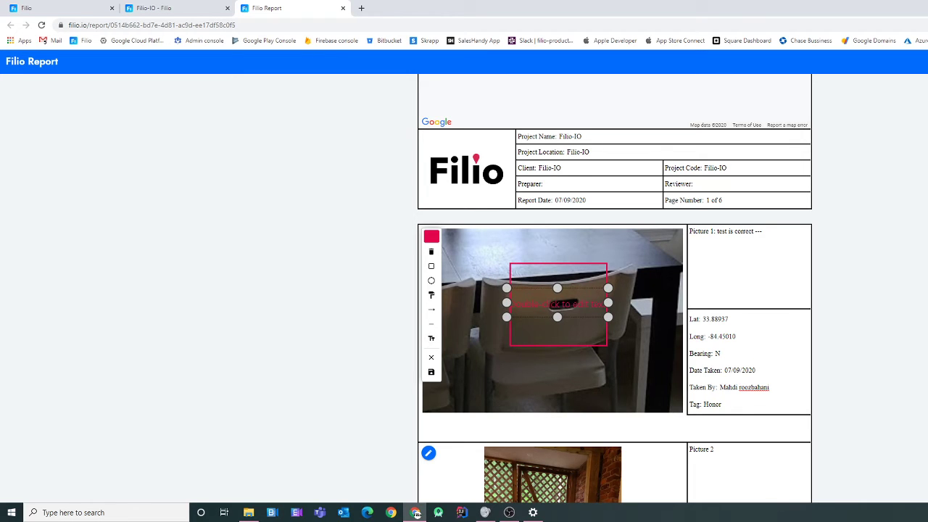
double_click(558, 303)
text(This is a test)
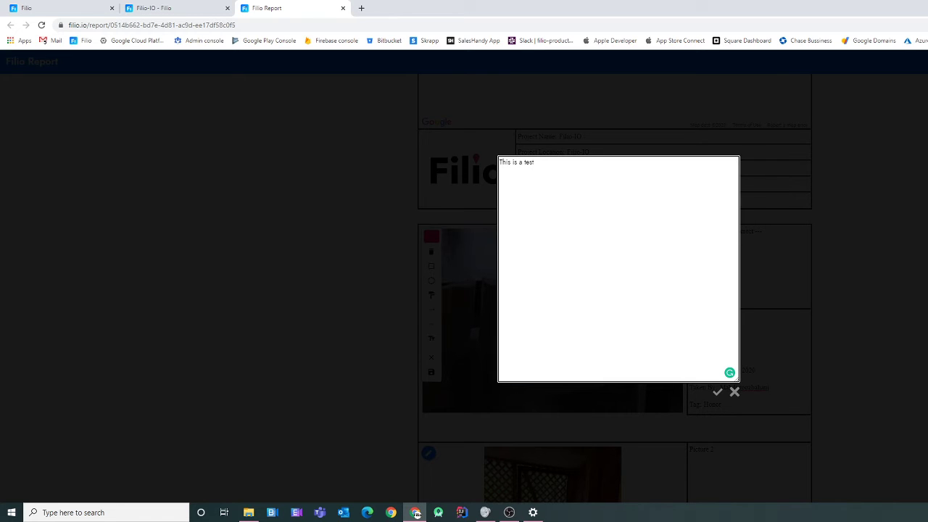
click(717, 392)
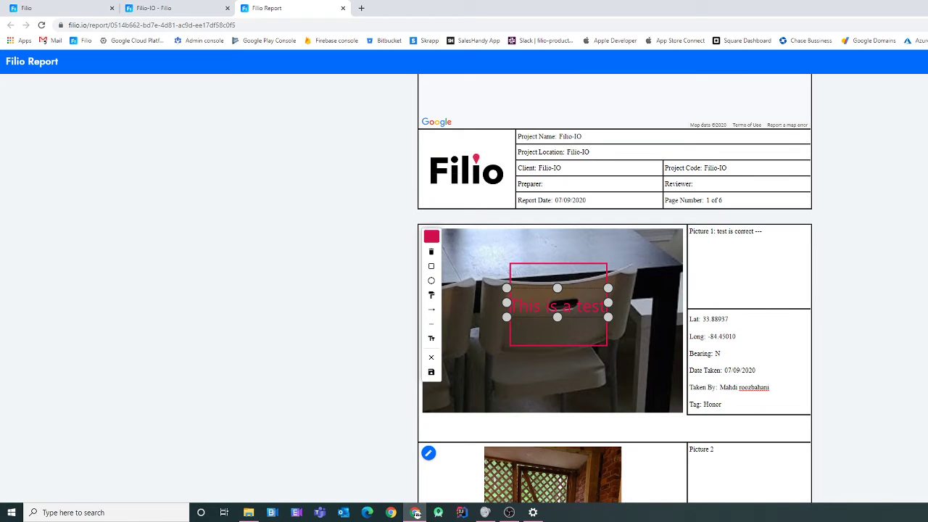
- Change the annotation colour to cyan and save it onto Picture 1
click(431, 236)
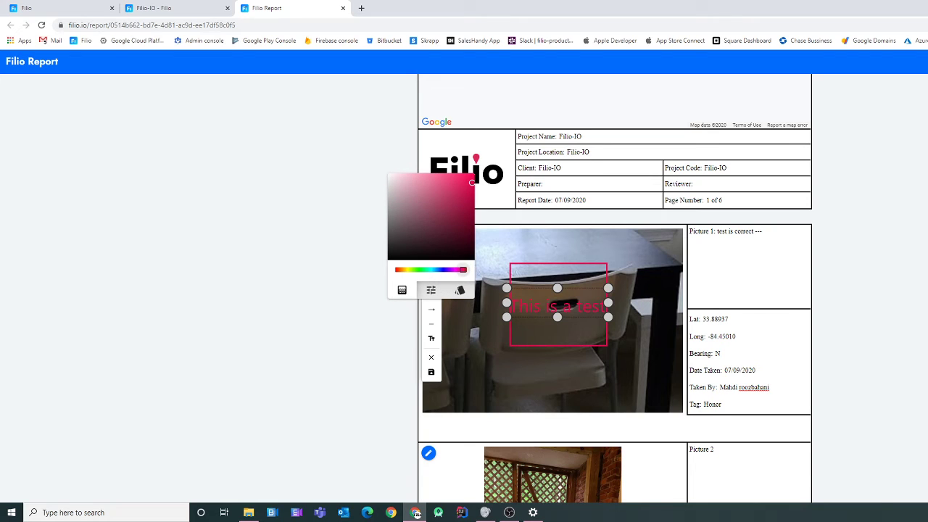
click(430, 270)
click(348, 290)
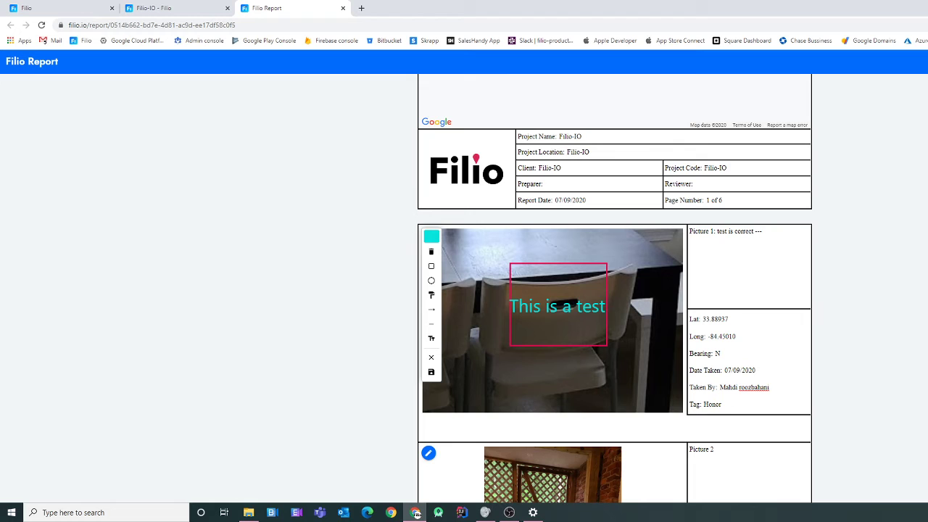
click(431, 372)
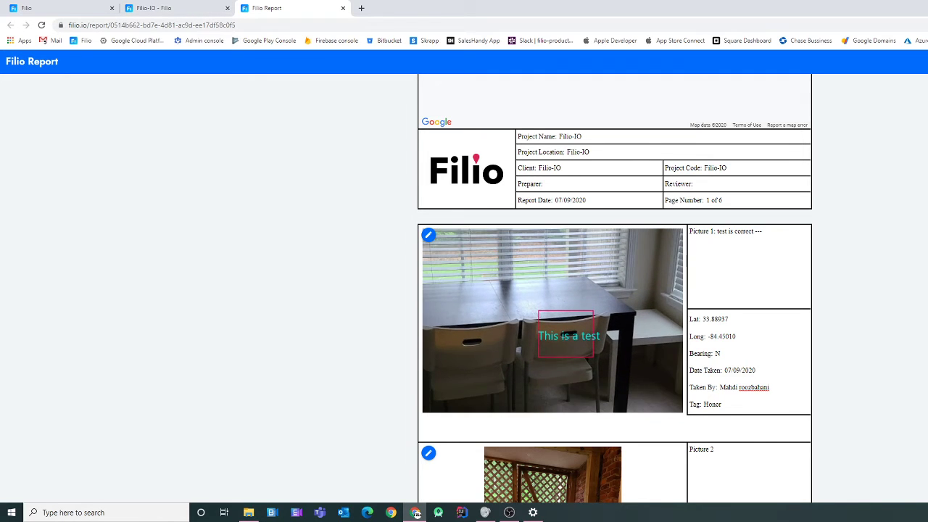
- Scroll through the report's picture pages, then bring up the print preview with Ctrl+P
scroll(615, 291, down, 5)
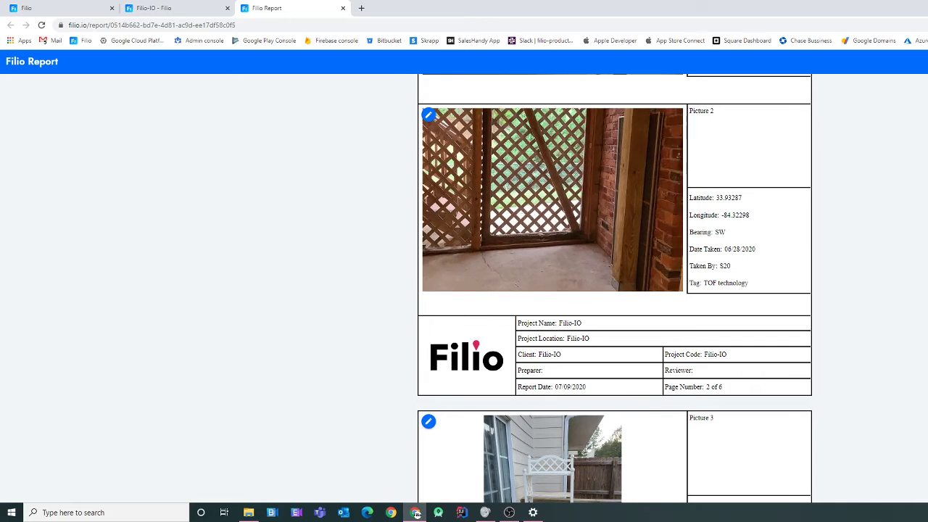
scroll(615, 290, down, 2)
scroll(614, 290, down, 10)
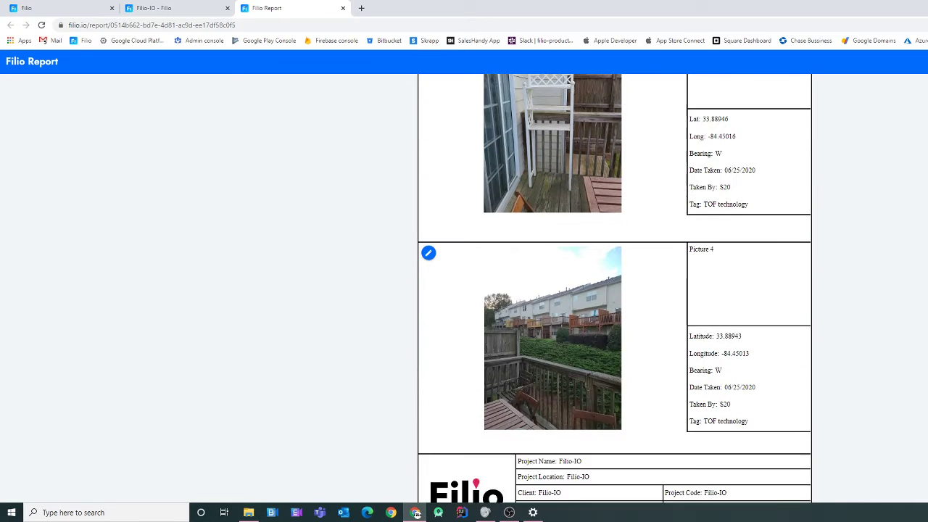
scroll(615, 290, down, 8)
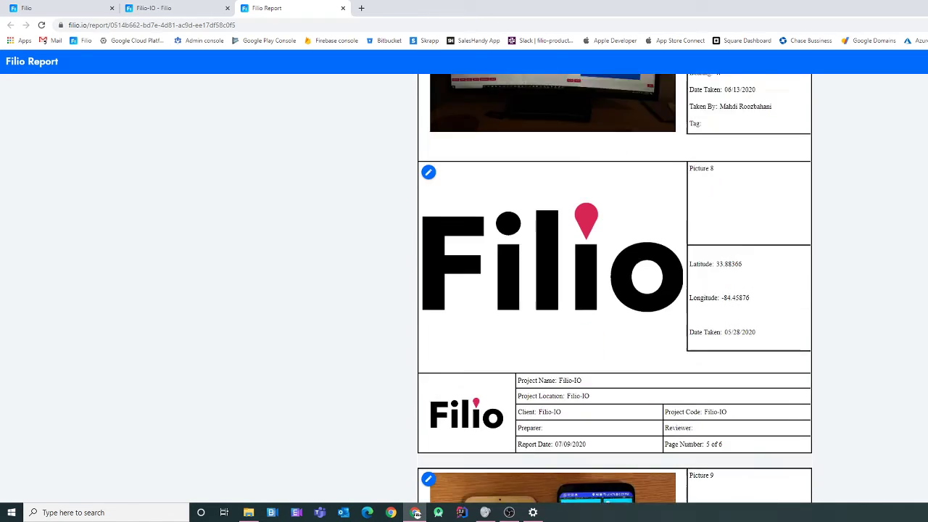
scroll(615, 290, up, 20)
scroll(615, 290, up, 7)
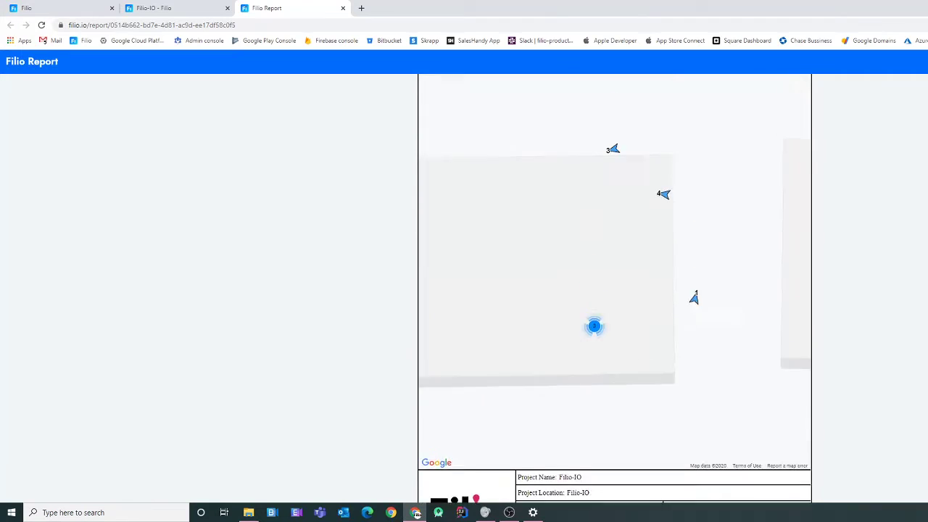
scroll(615, 290, down, 4)
key(ctrl+p)
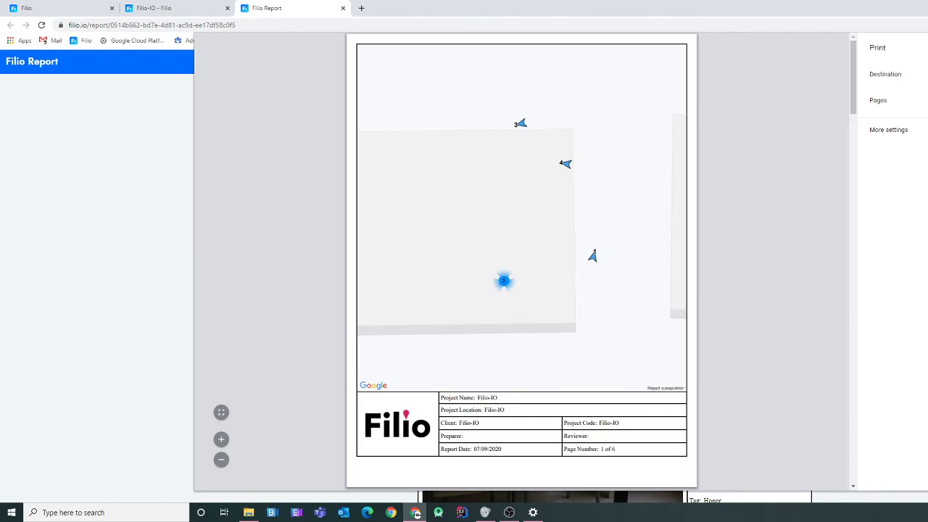
- Scroll the preview pages, expand More settings, then close the Print dialog
scroll(522, 261, down, 8)
scroll(522, 261, down, 20)
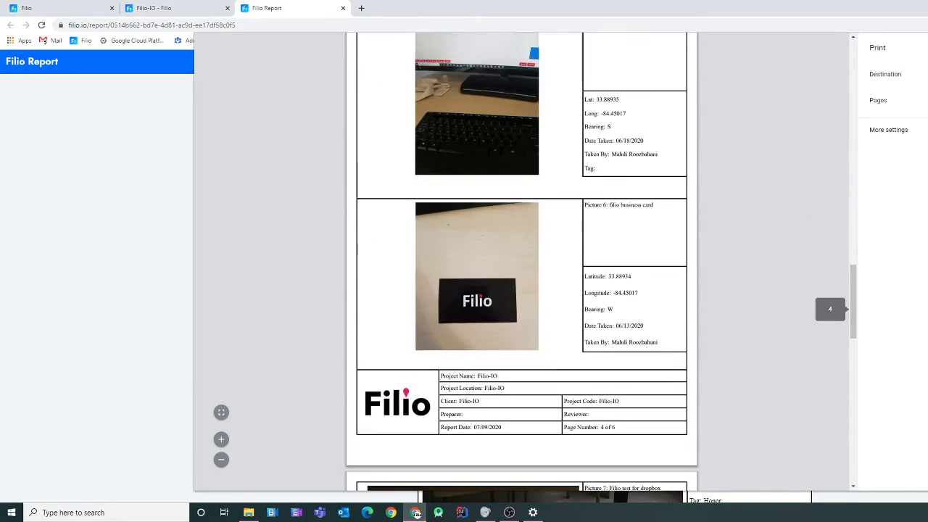
scroll(522, 261, up, 4)
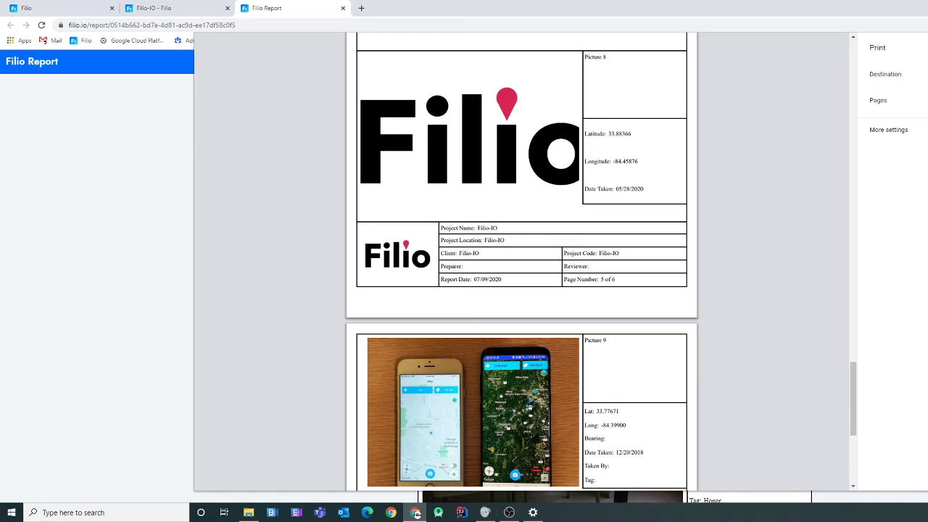
click(888, 130)
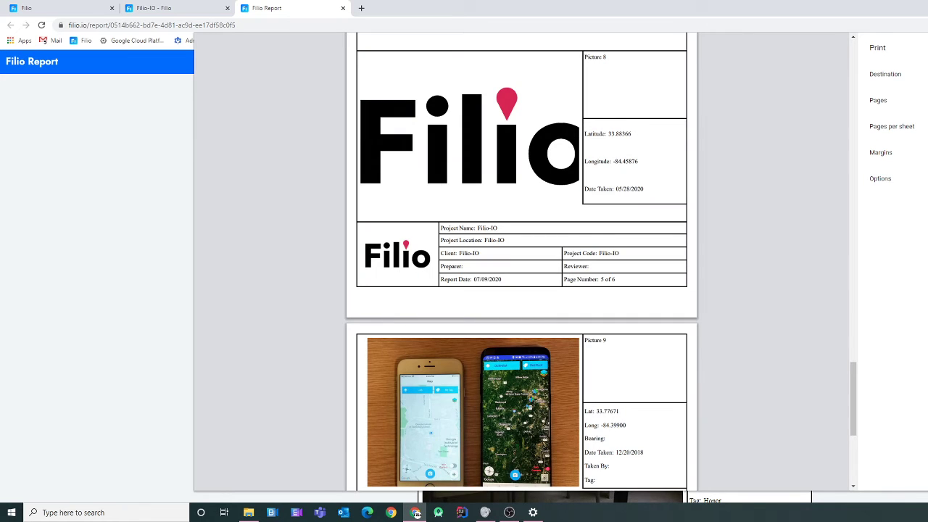
key(Escape)
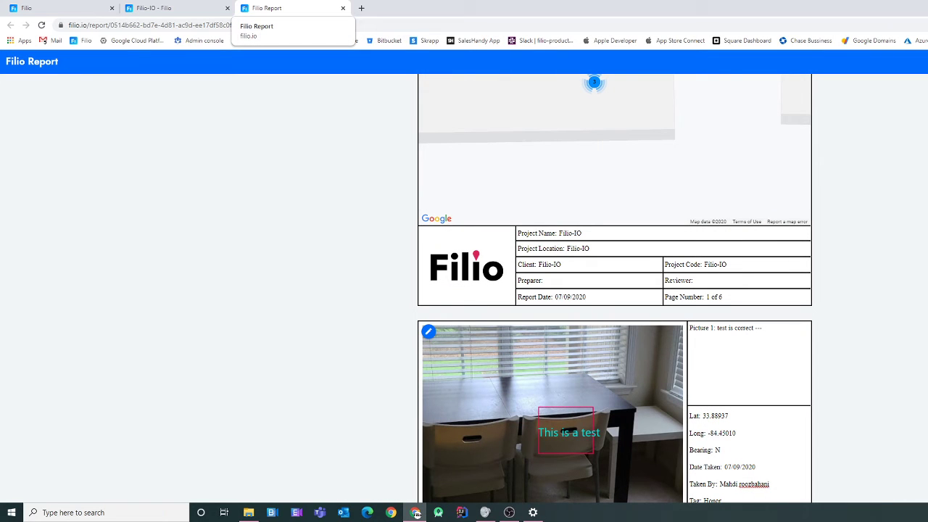
- Close the Filio Report tab to get back to the Filio-IO project tab
key(ctrl+w)
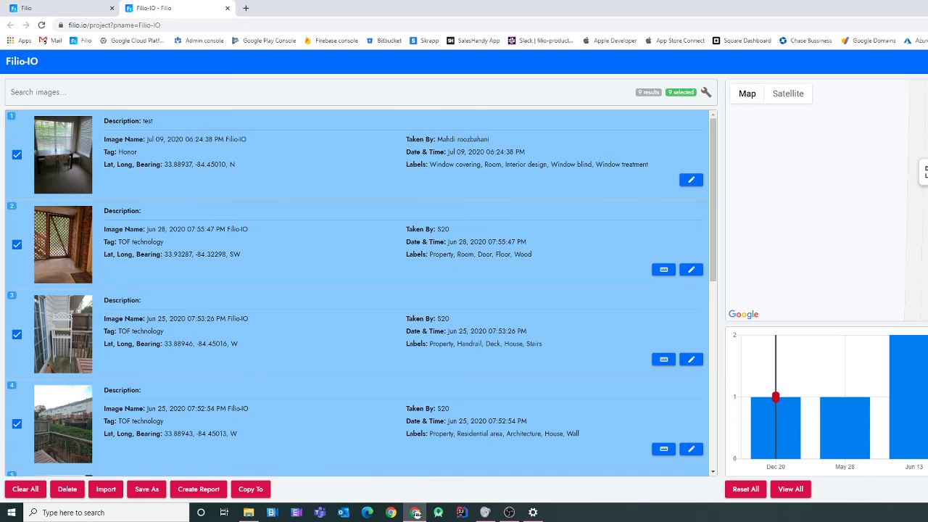
click(250, 489)
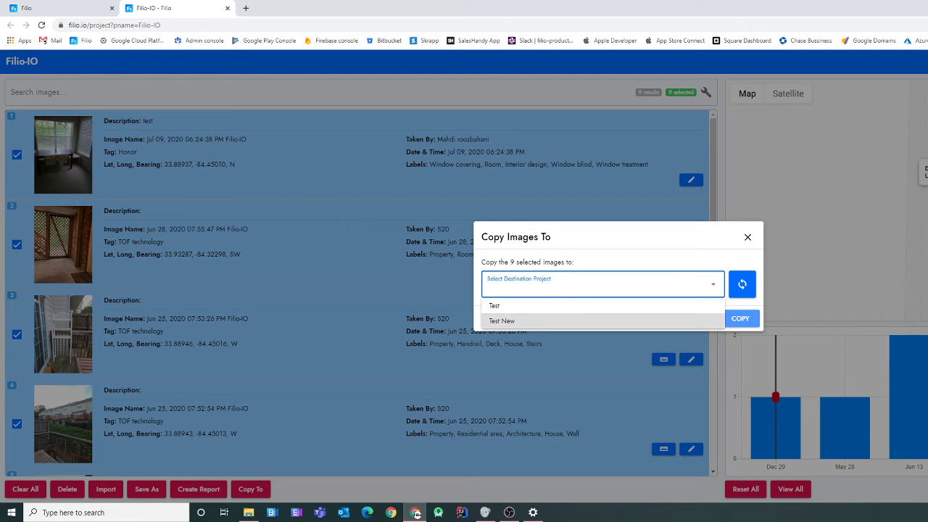
click(23, 8)
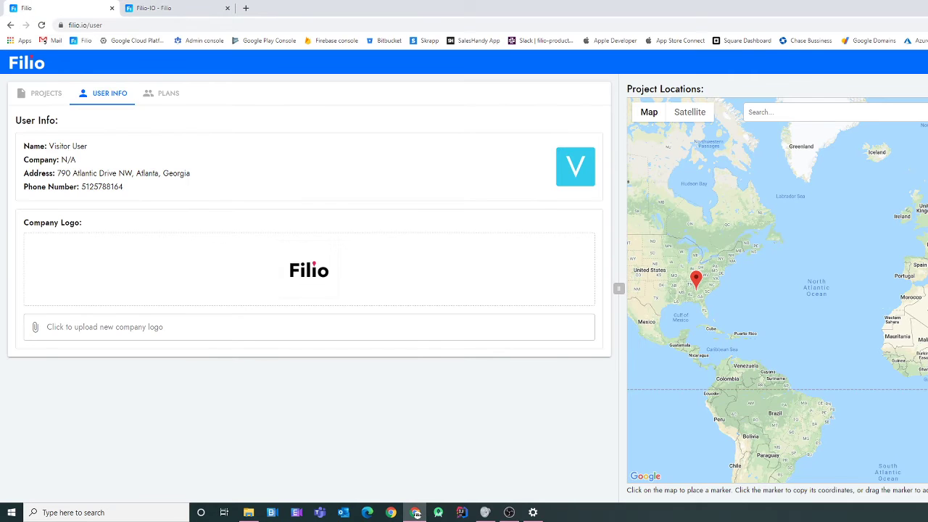
click(45, 93)
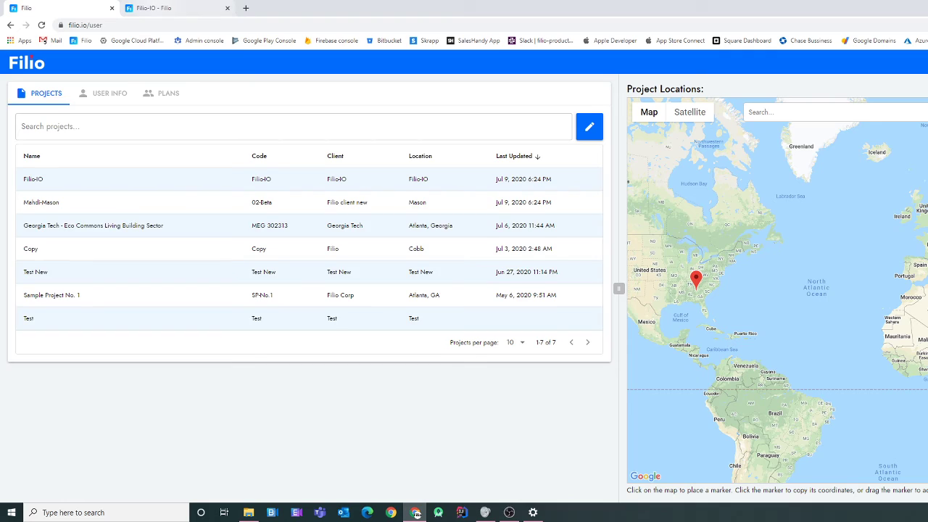
click(152, 8)
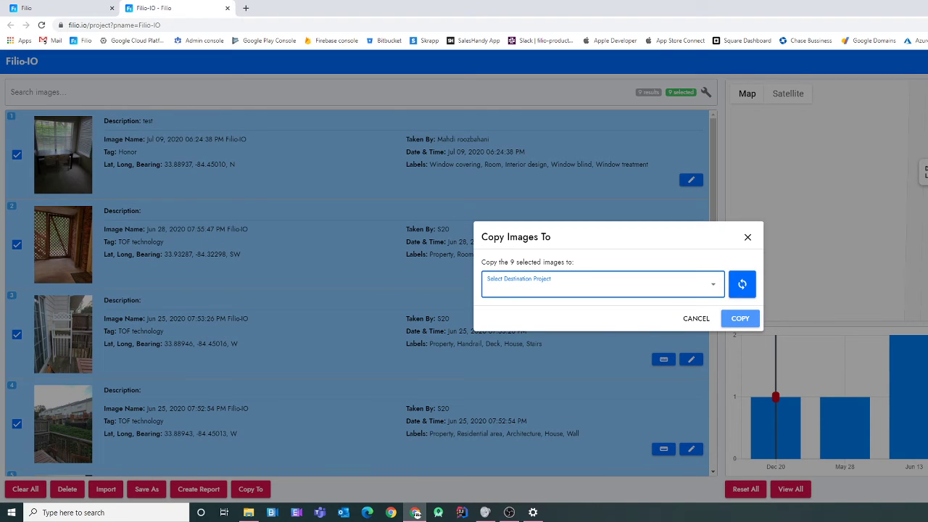
click(696, 319)
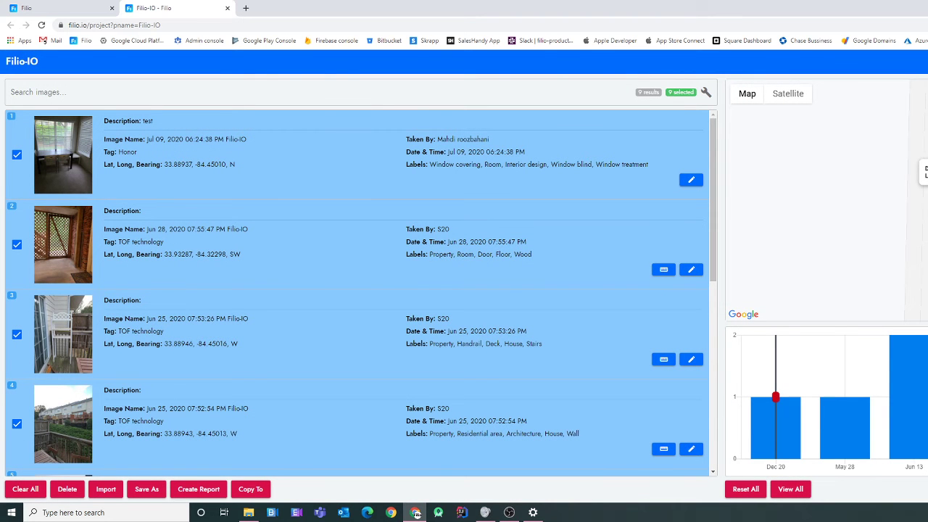
- Apply the Sheet 1 layout and zoom and pan around the floor-plan sheet
click(706, 92)
click(619, 278)
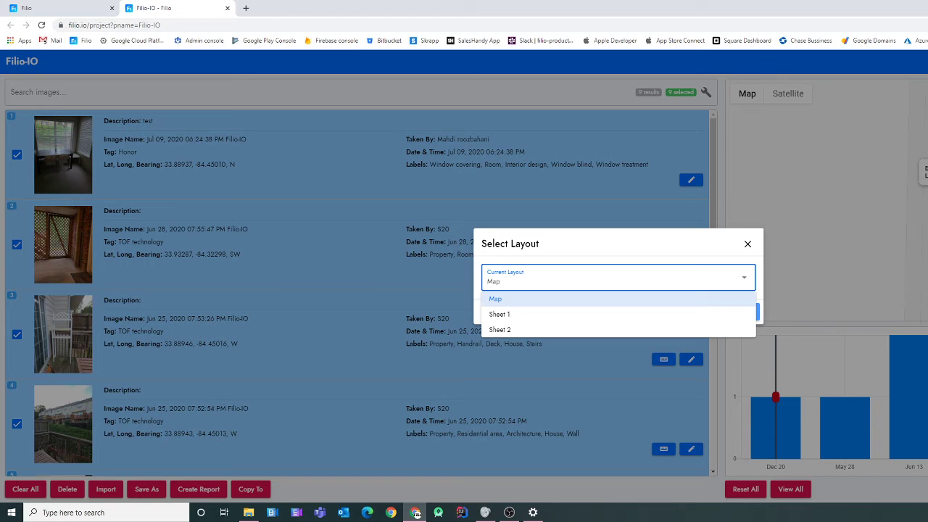
click(500, 314)
click(740, 312)
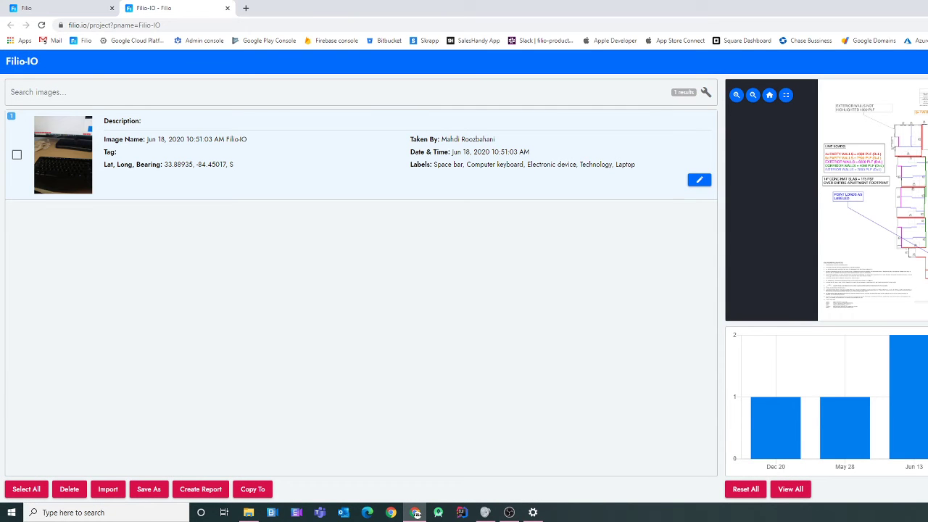
scroll(916, 116, up, 9)
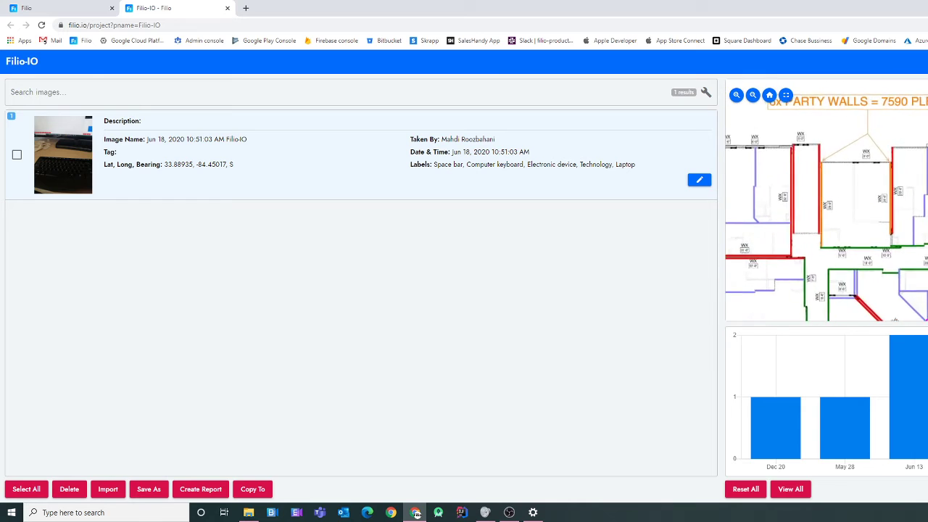
drag(915, 116, 927, 176)
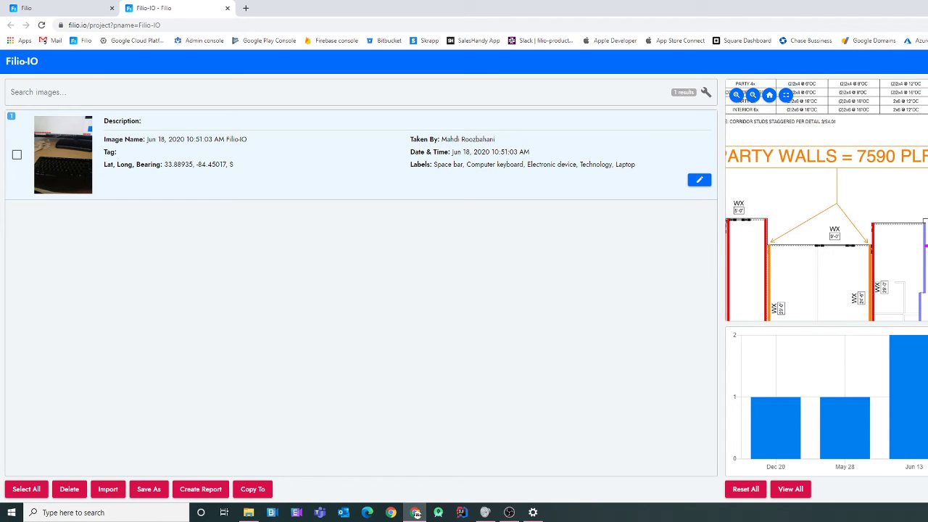
click(361, 155)
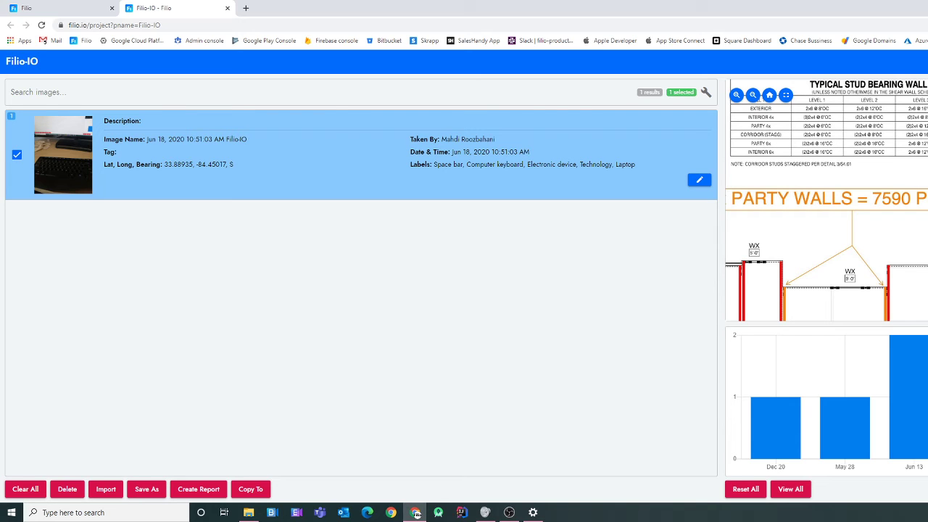
click(361, 155)
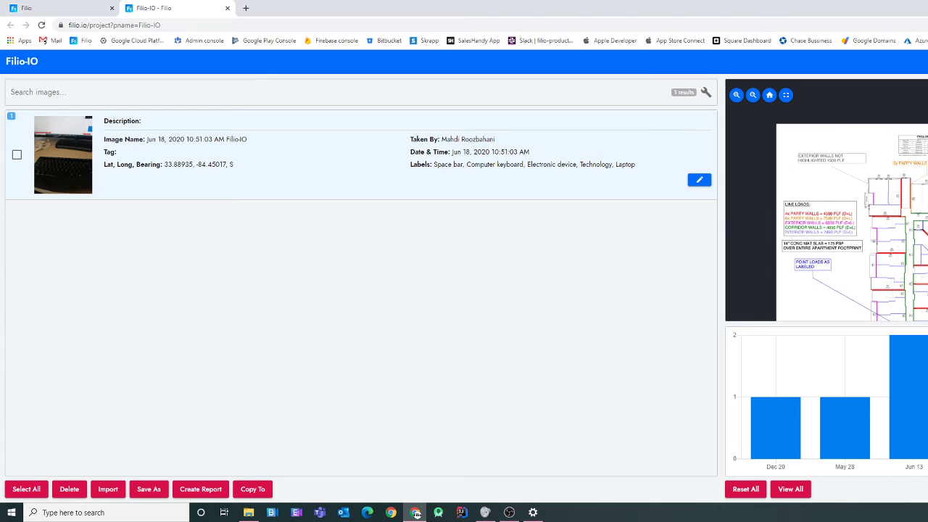
- Reload the project page and apply the Map layout again
key(F5)
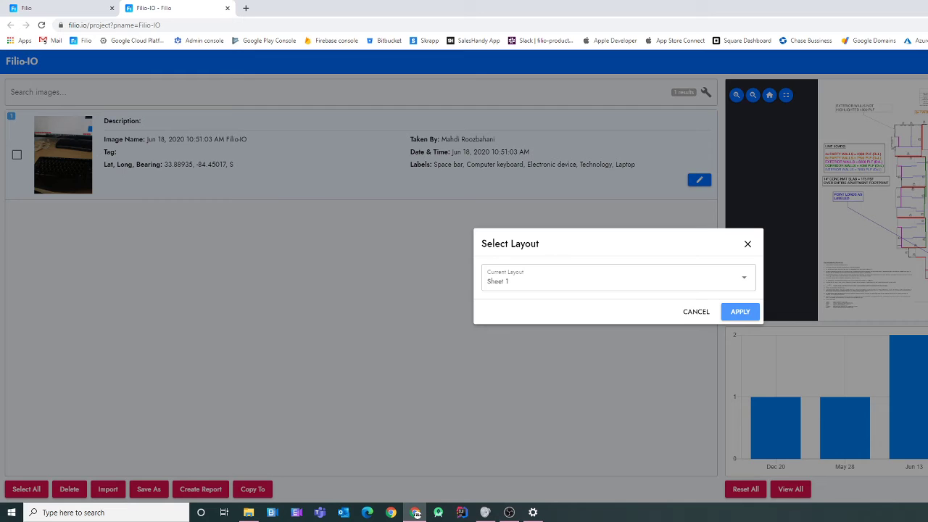
click(618, 278)
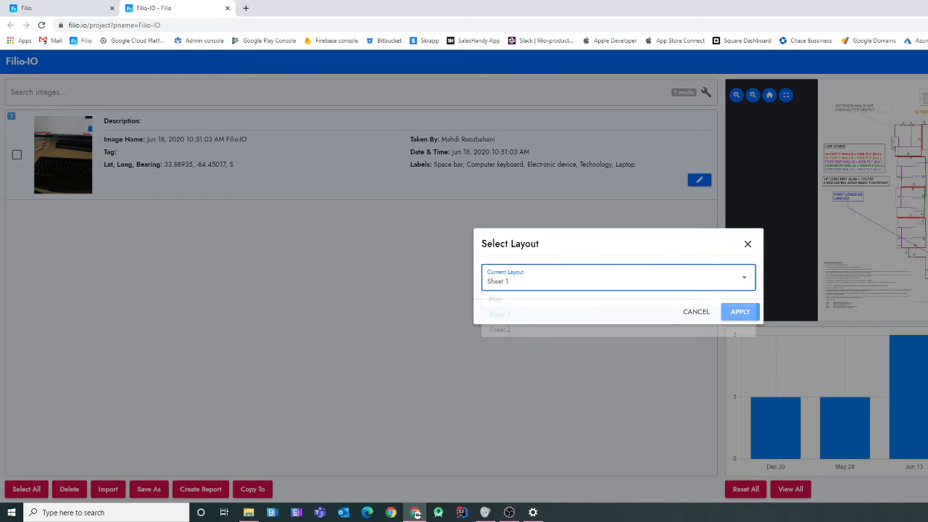
click(495, 299)
click(739, 312)
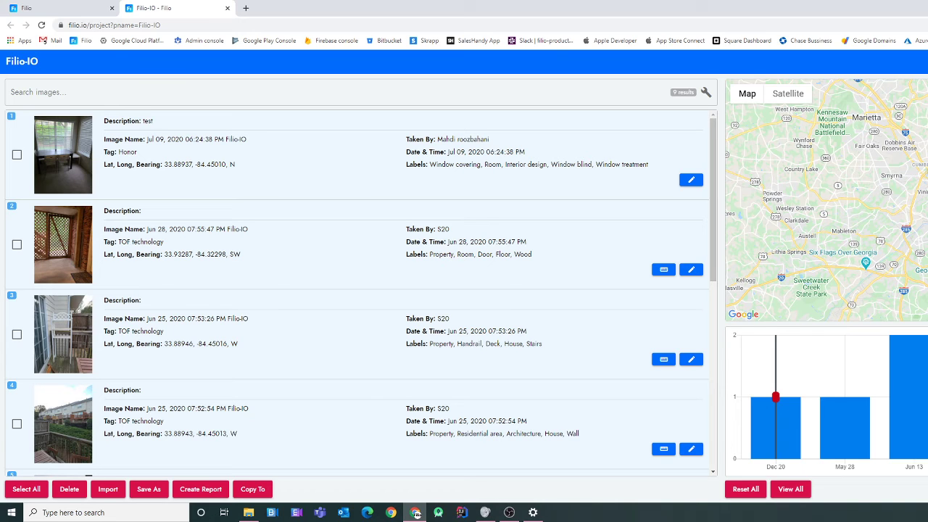
- Review the Project Code, Client, Location and Description fields, then cancel a project deletion
click(706, 92)
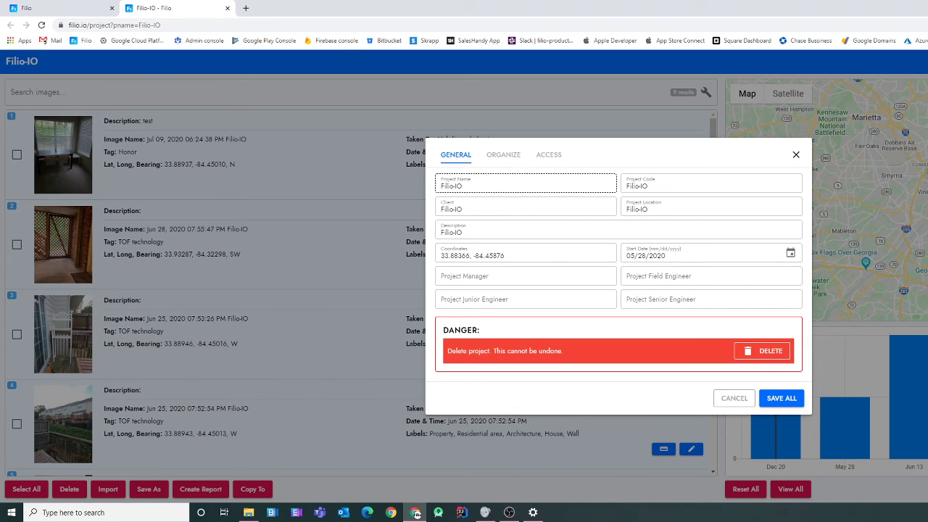
click(675, 186)
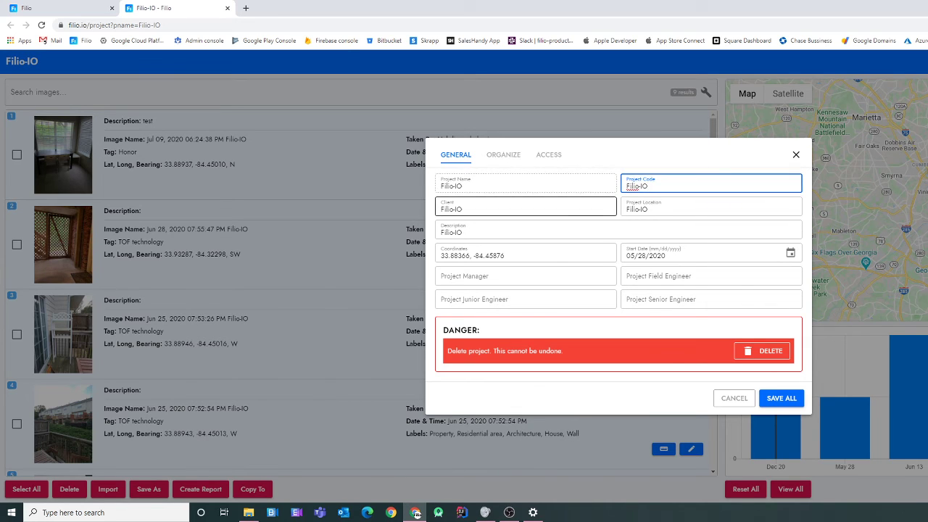
click(536, 208)
click(676, 208)
click(618, 231)
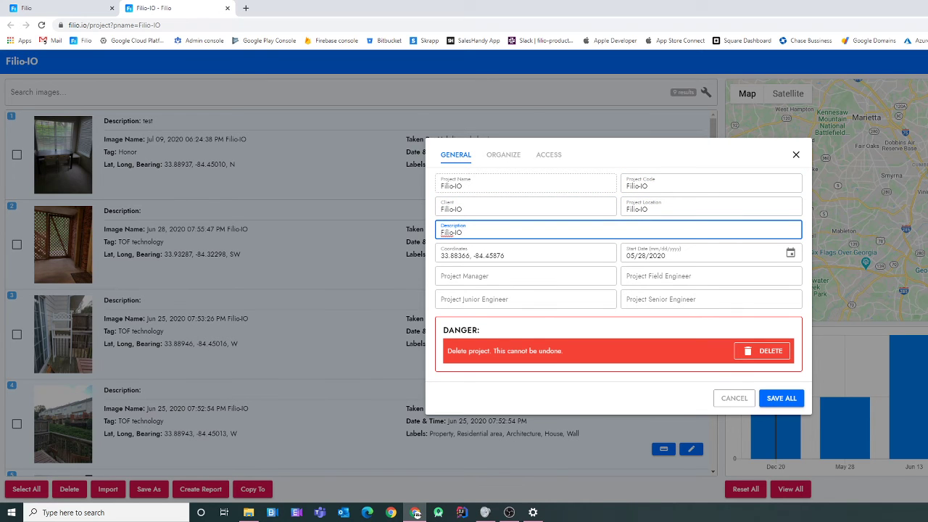
click(765, 350)
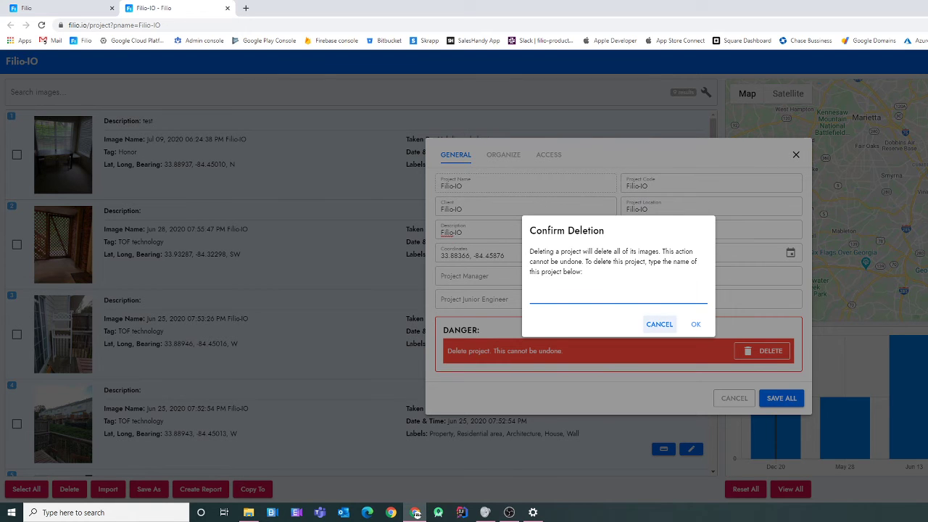
click(660, 324)
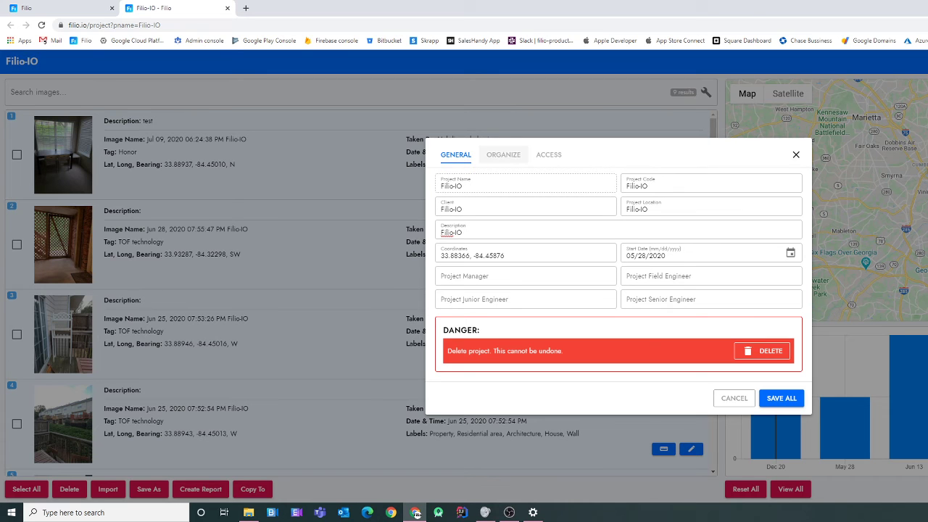
click(503, 155)
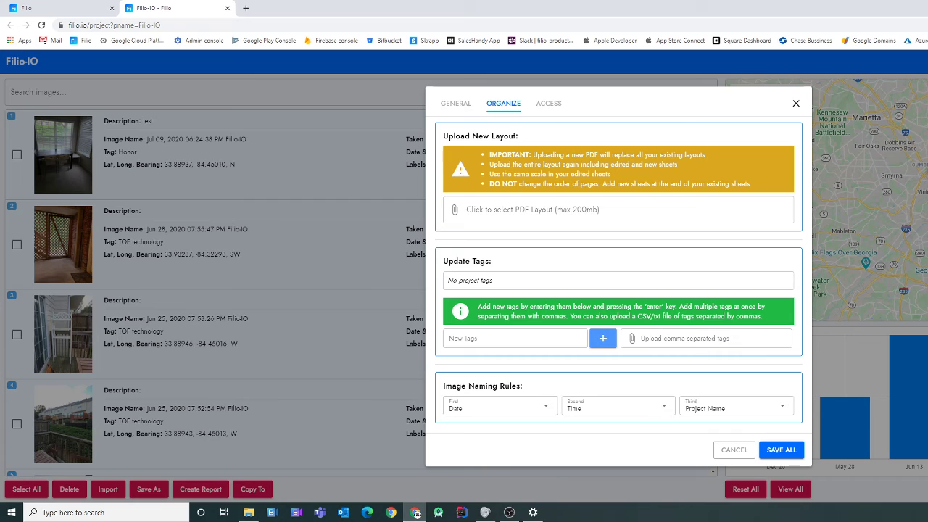
drag(490, 154, 750, 183)
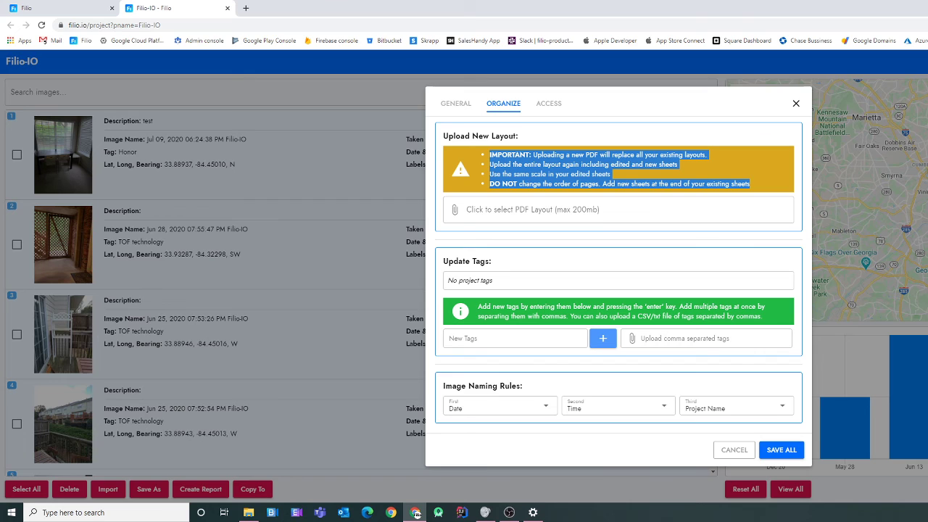
click(653, 176)
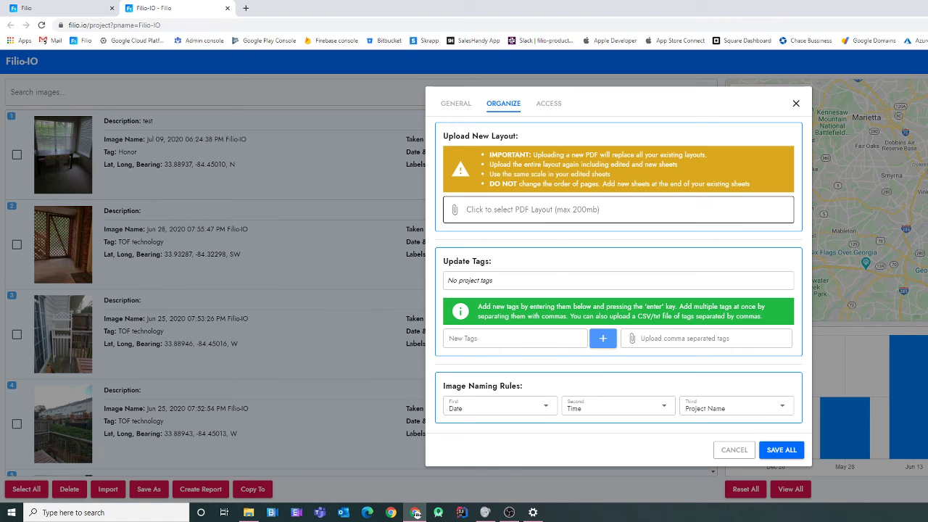
click(575, 210)
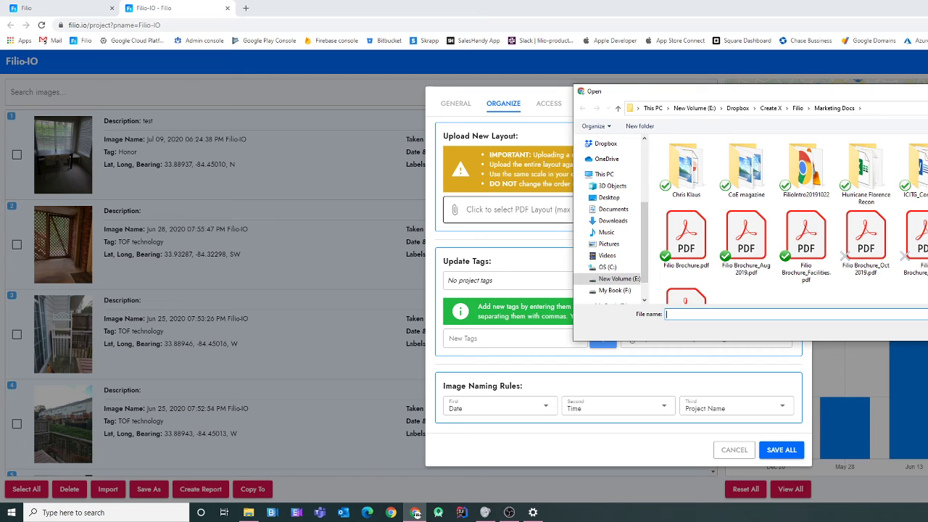
key(Escape)
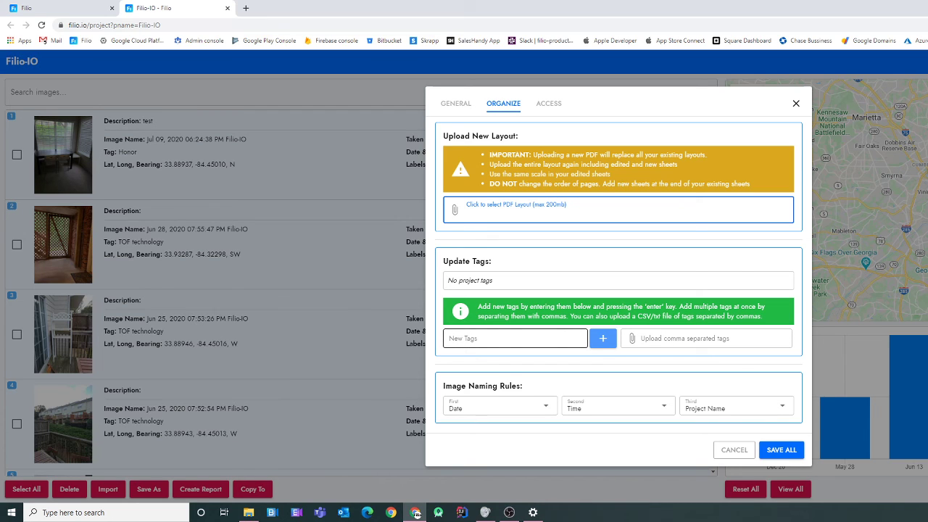
click(515, 339)
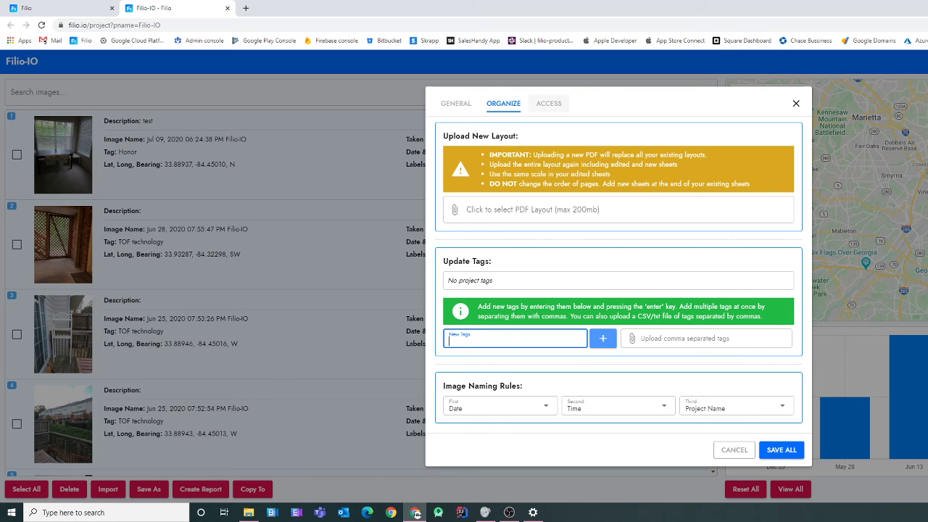
- In the Access tab, share the project with a Filio user by entering their e-mail address
click(549, 103)
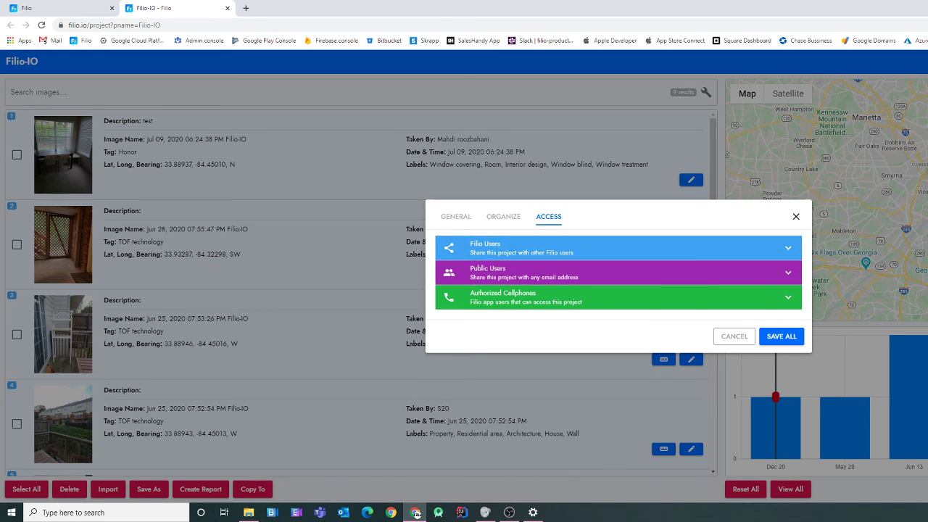
click(616, 248)
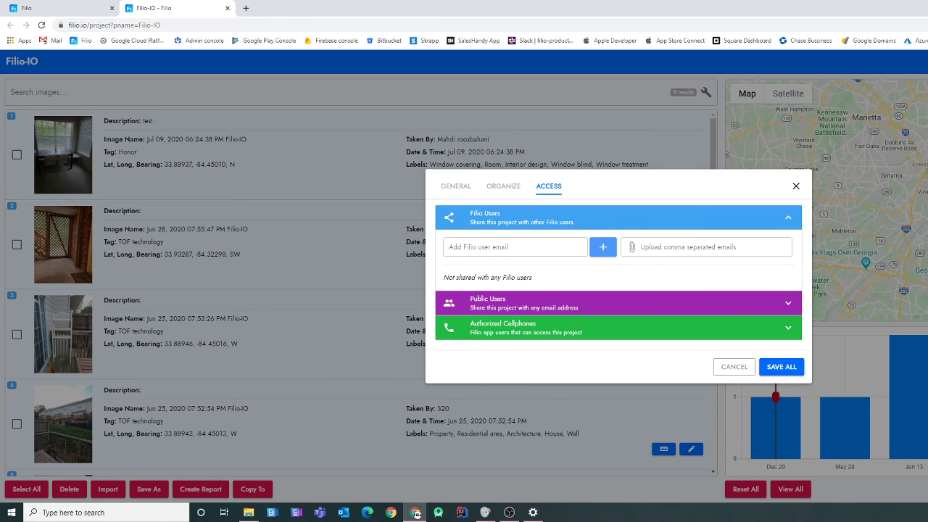
click(515, 247)
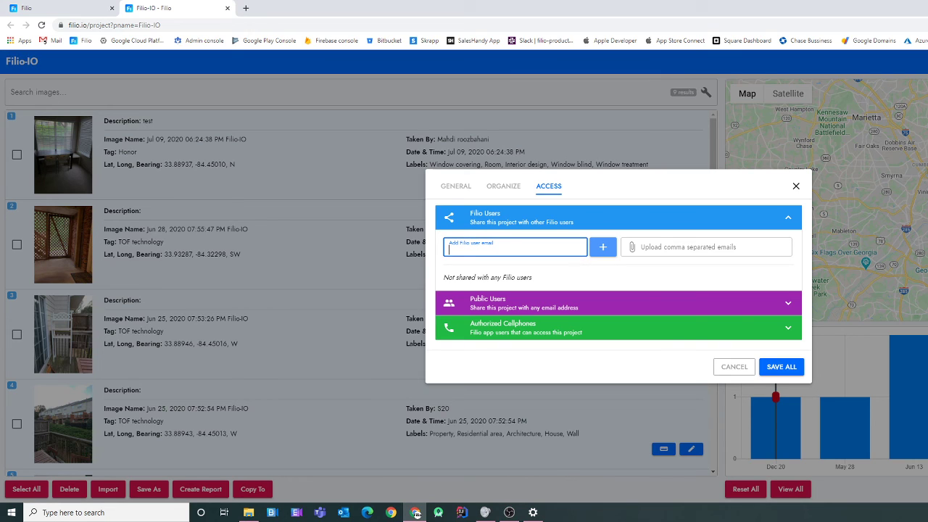
text(mahdi)
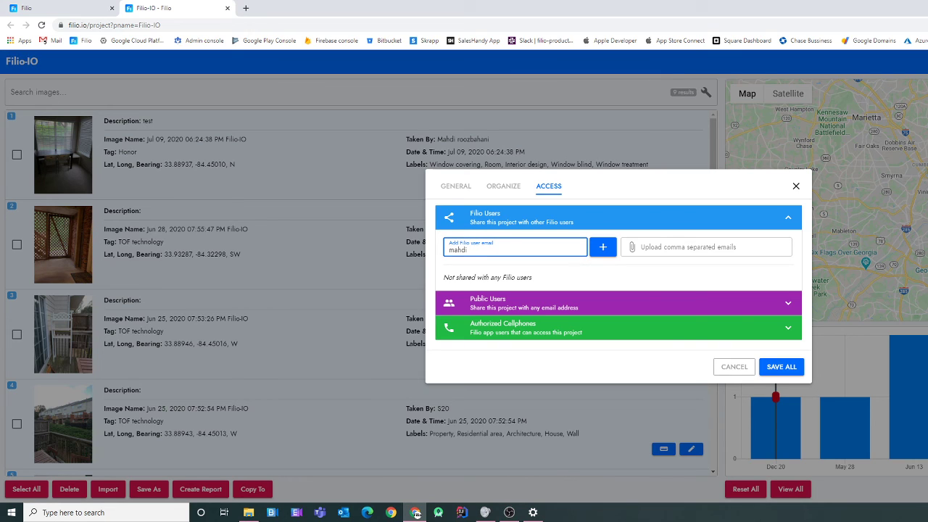
key(BackSpace)
key(BackSpace)
key(BackSpace)
key(BackSpace)
key(BackSpace)
key(Return)
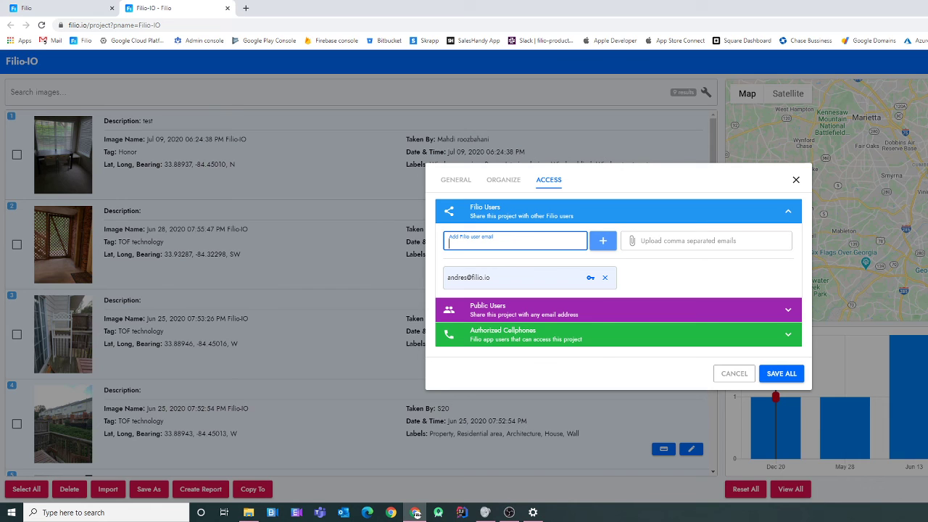
- Limit the shared user to the Create Report permission, then remove them and collapse Filio Users
click(50, 8)
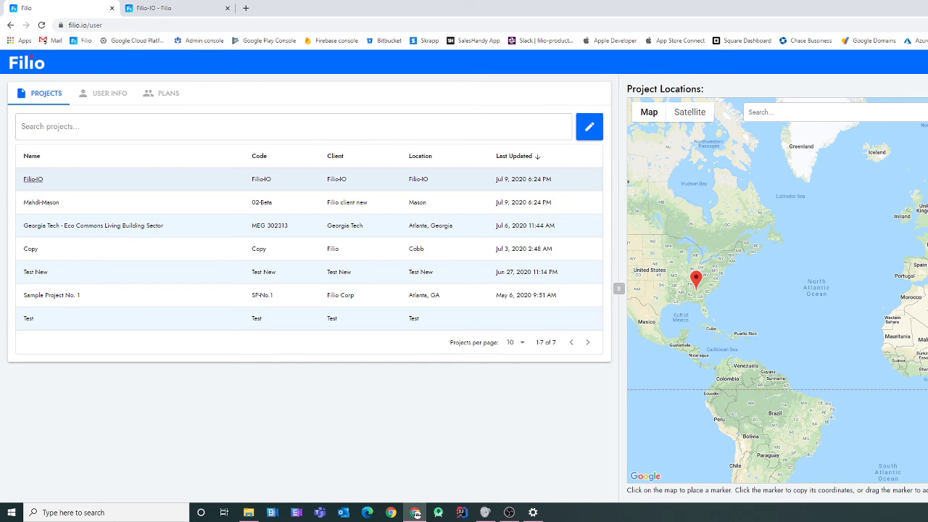
click(160, 8)
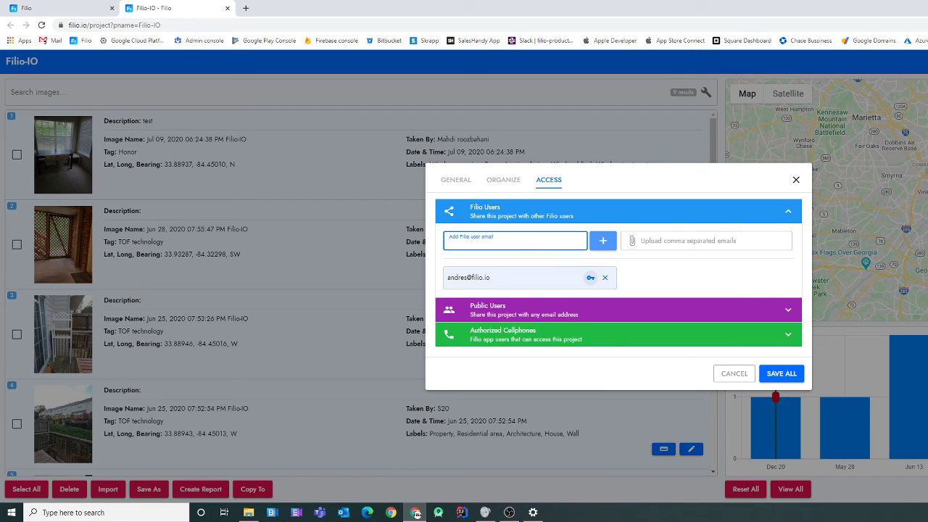
click(590, 278)
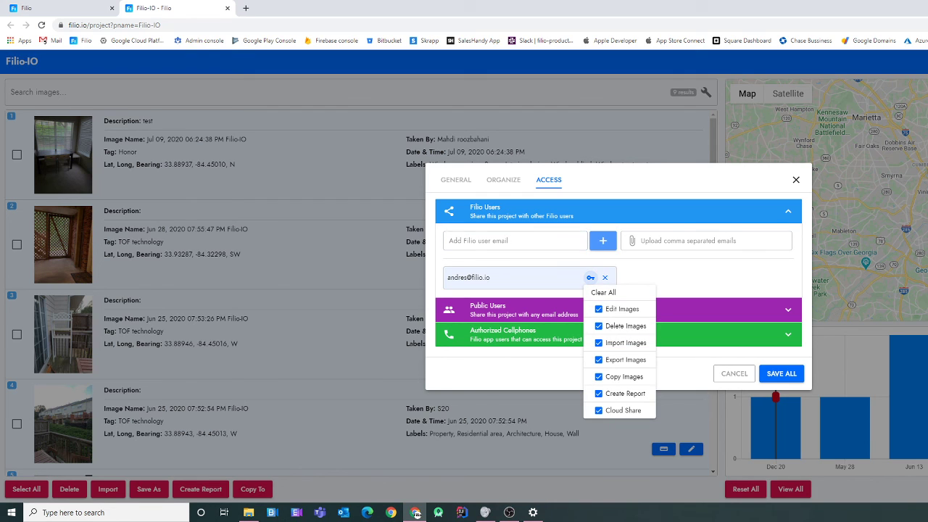
click(603, 292)
click(599, 393)
key(Escape)
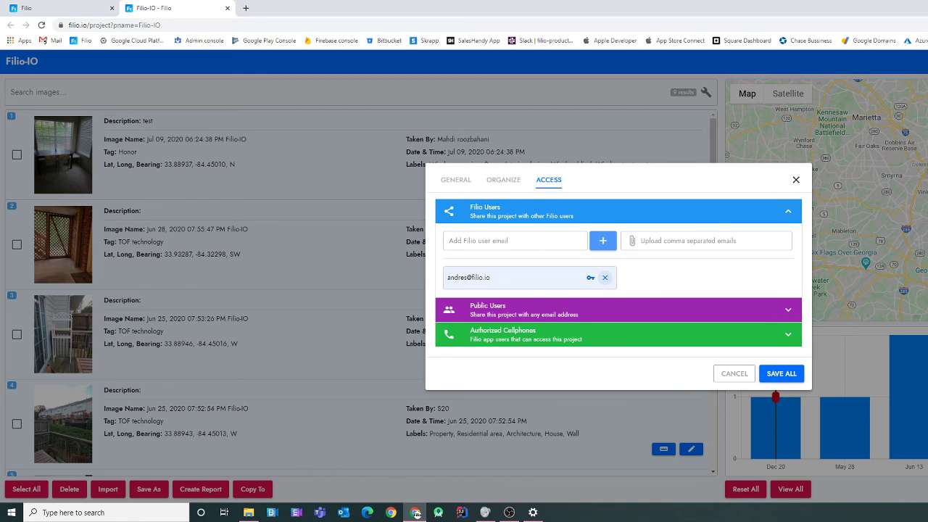
click(605, 277)
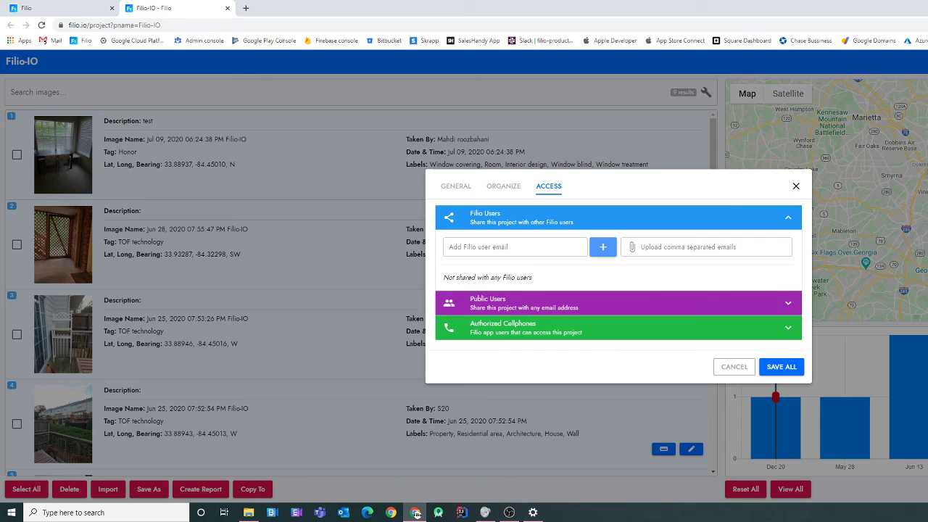
click(619, 217)
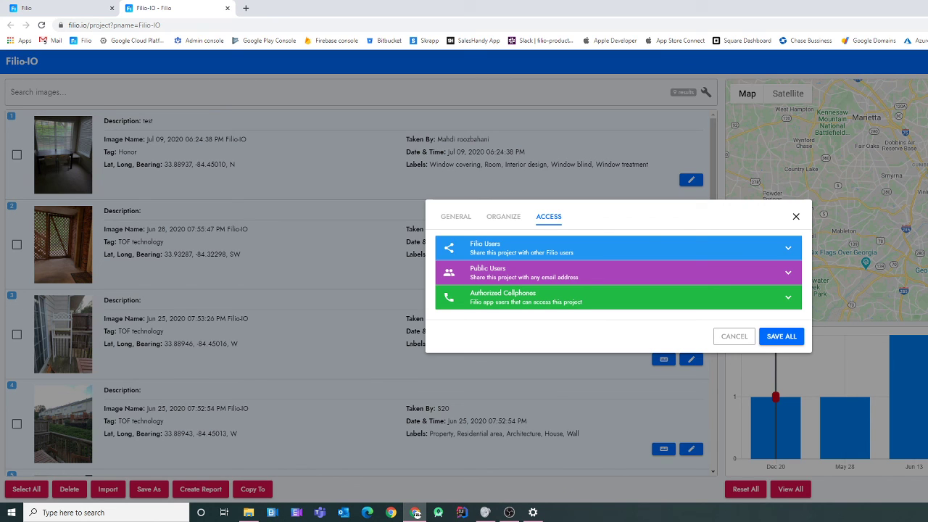
click(619, 272)
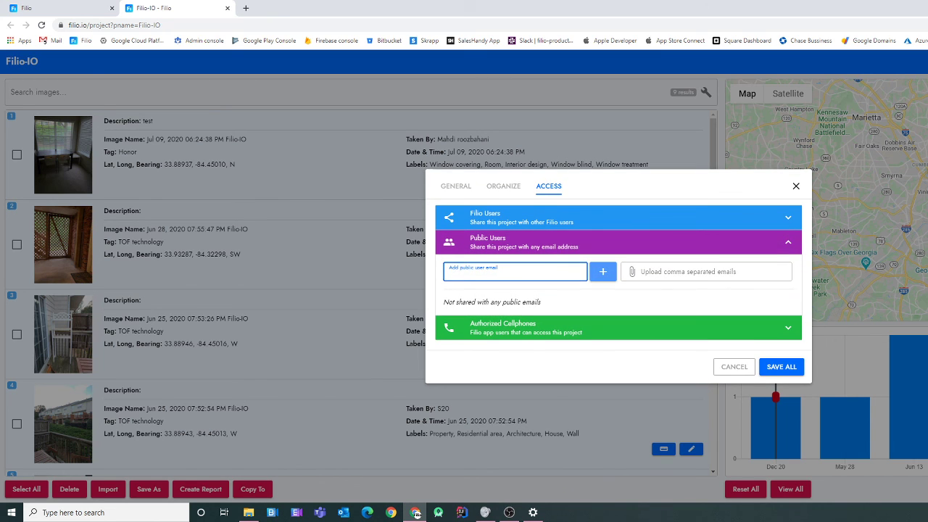
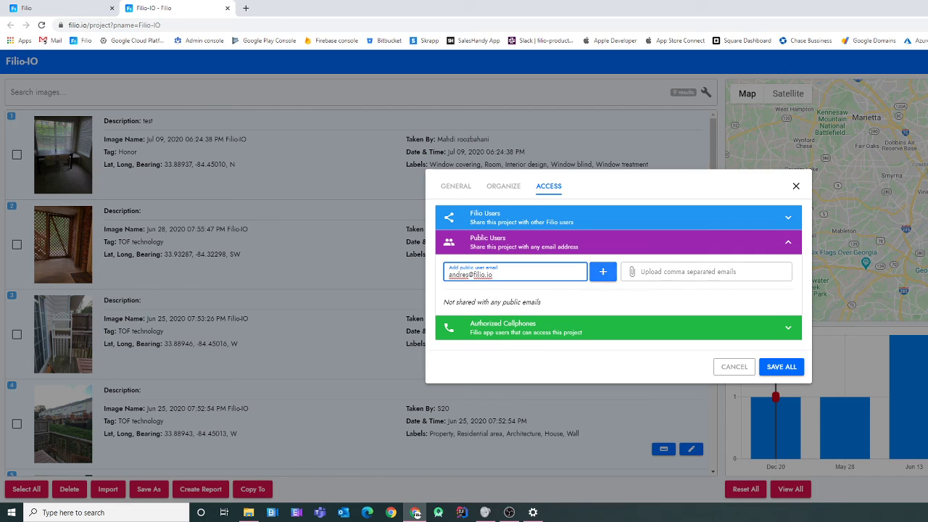
click(602, 271)
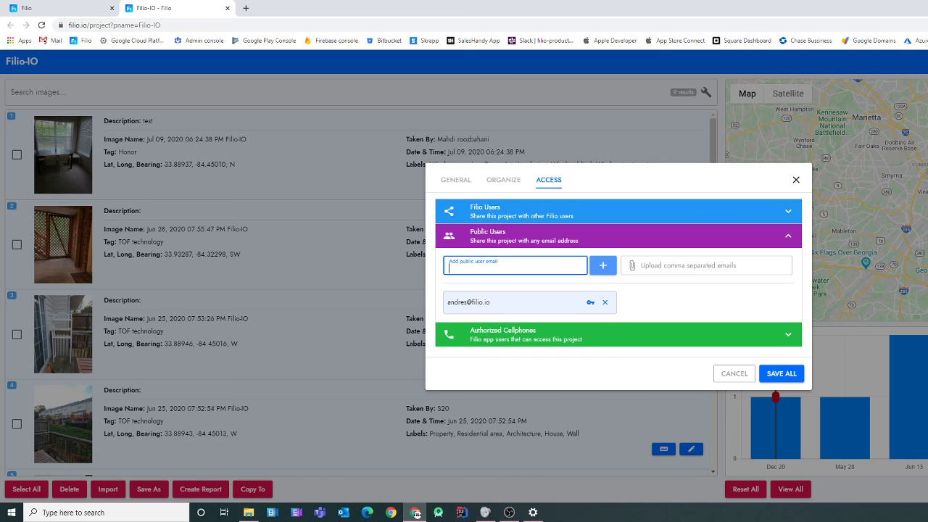
click(591, 301)
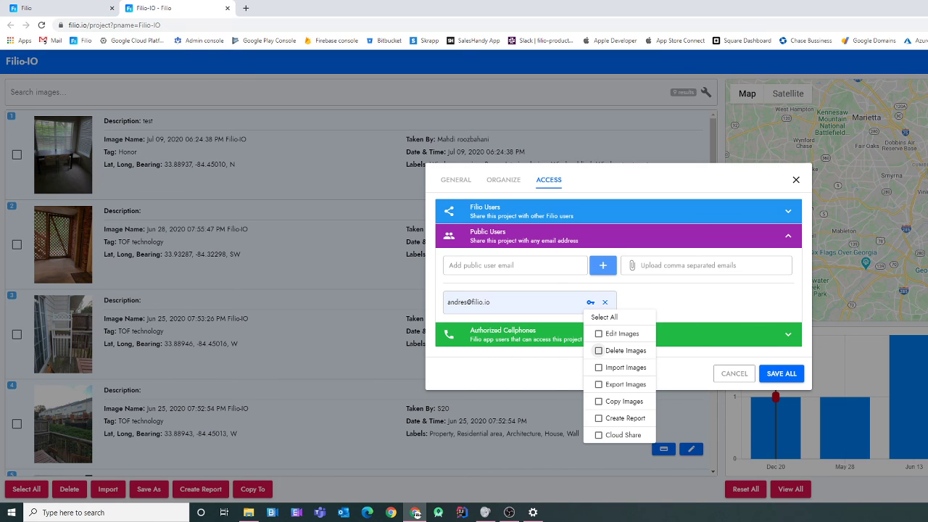
click(599, 333)
click(604, 317)
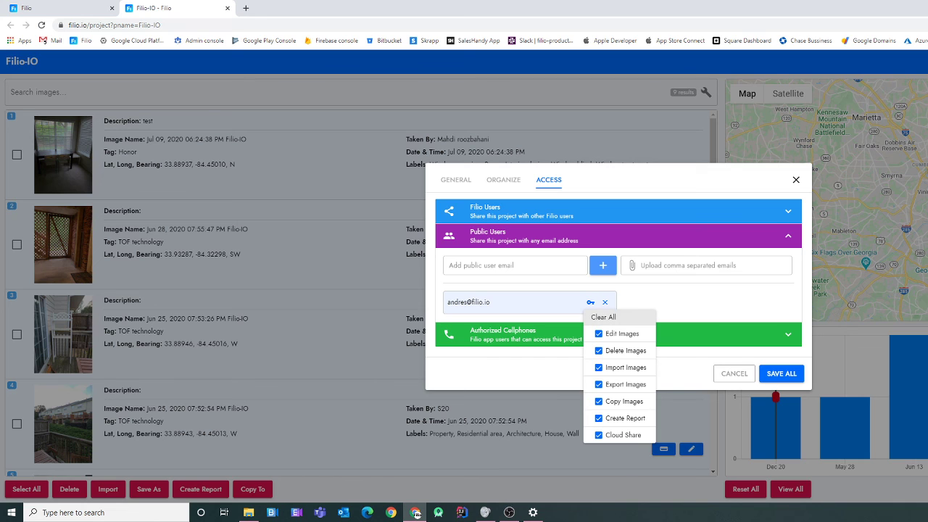
click(604, 317)
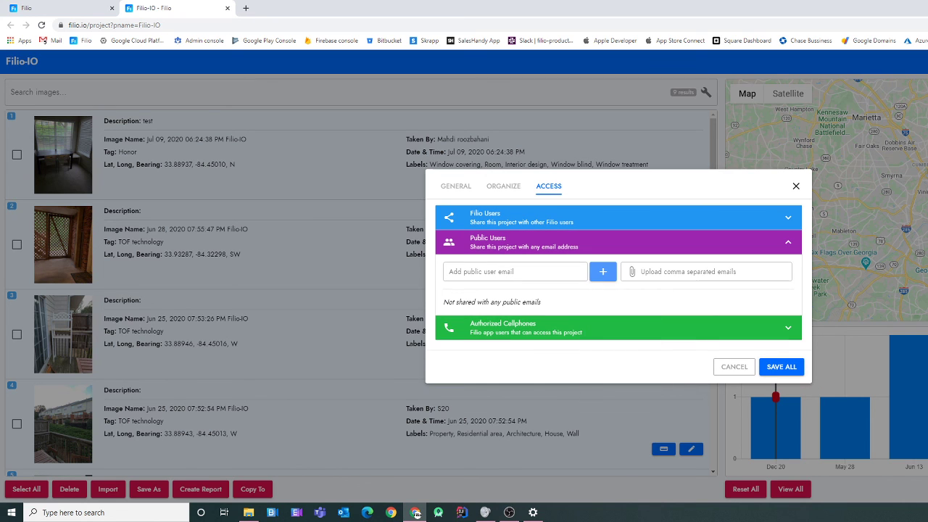
click(557, 243)
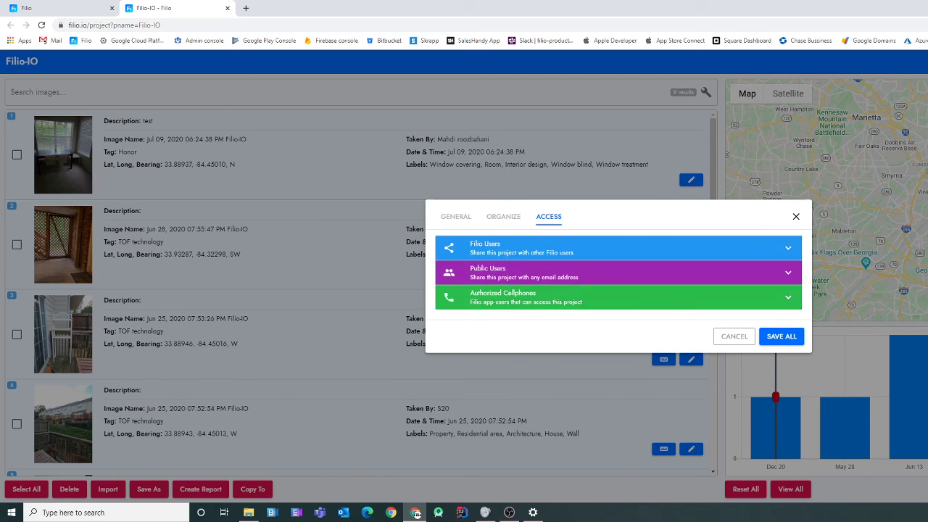
- Add a pasted phone number under Authorized Cellphones, then cancel the settings dialog
click(557, 297)
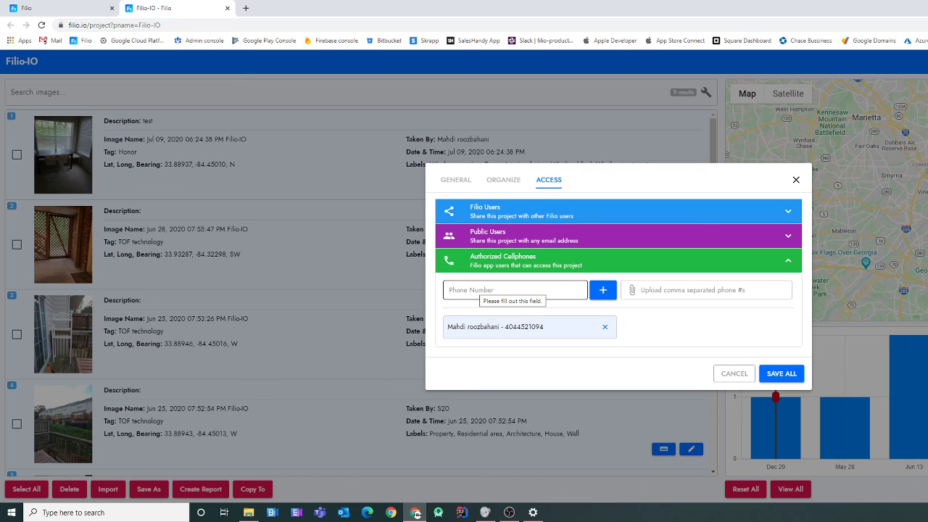
click(476, 290)
key(ctrl+v)
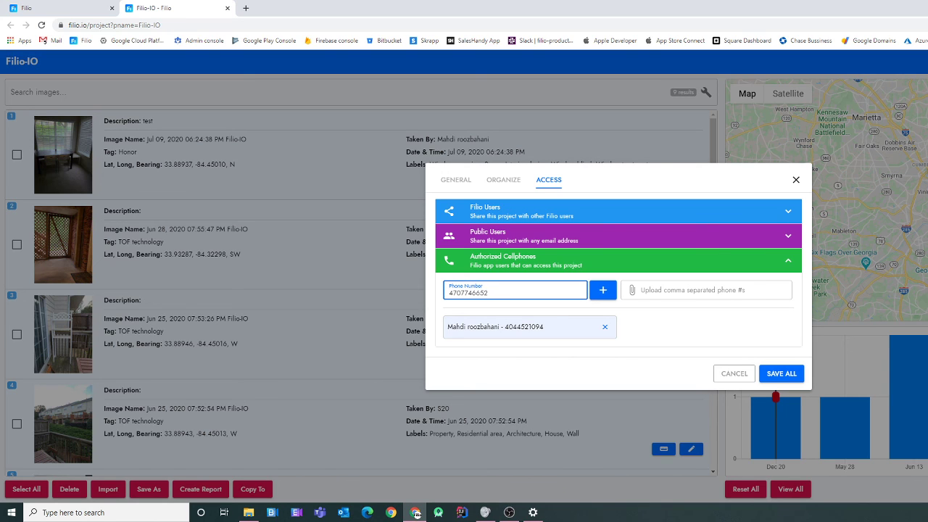
click(604, 290)
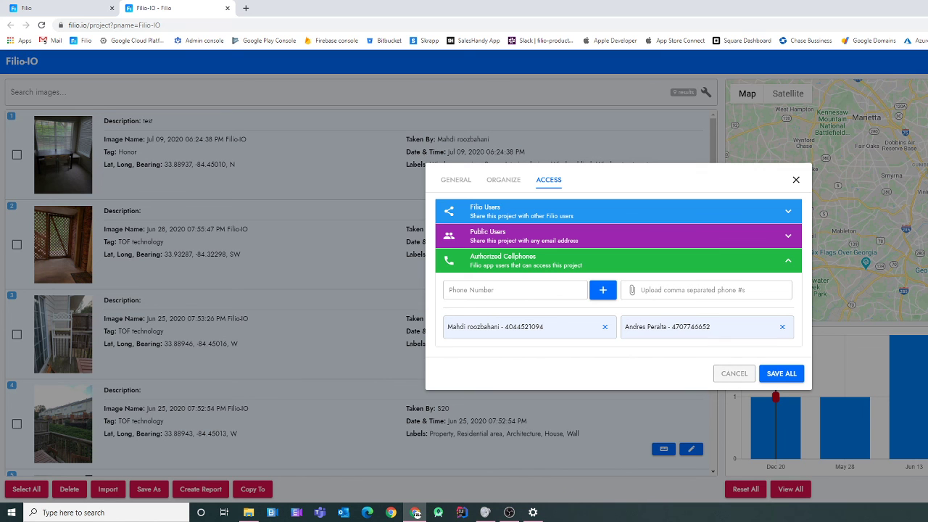
click(734, 373)
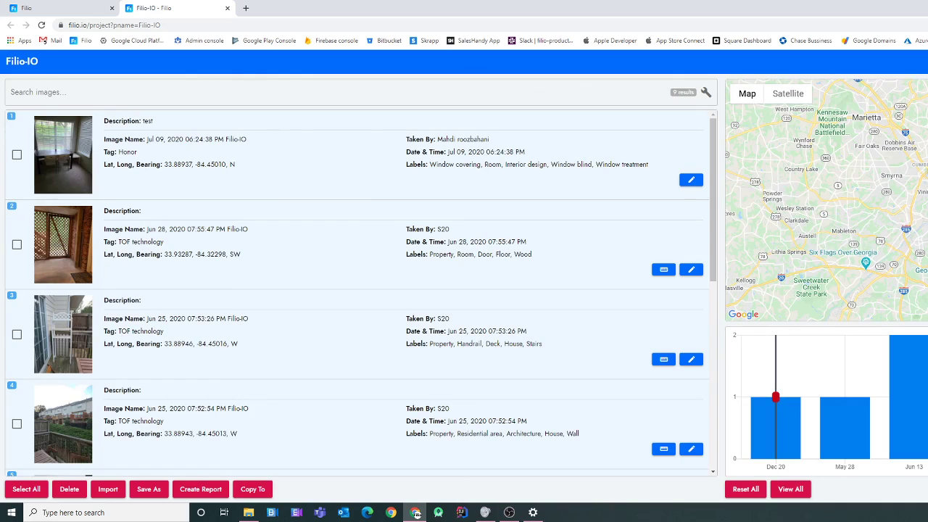
click(924, 62)
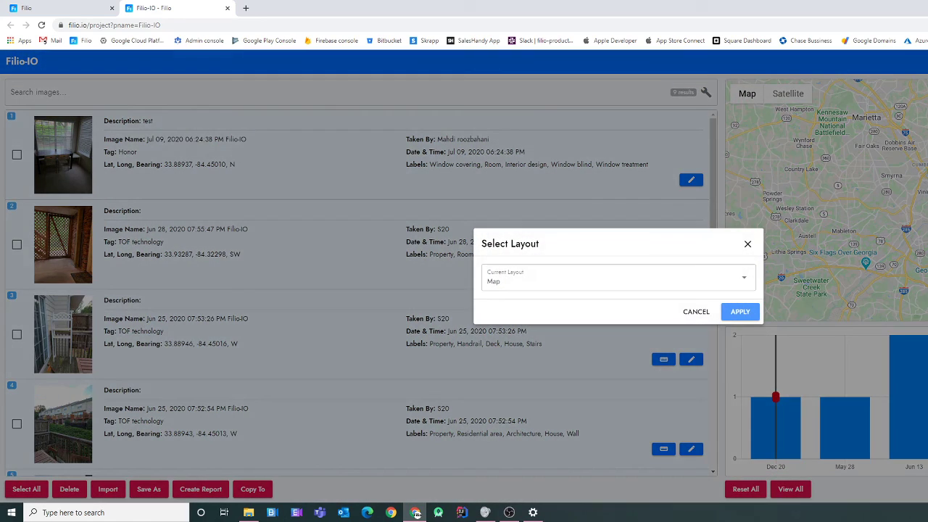
click(696, 311)
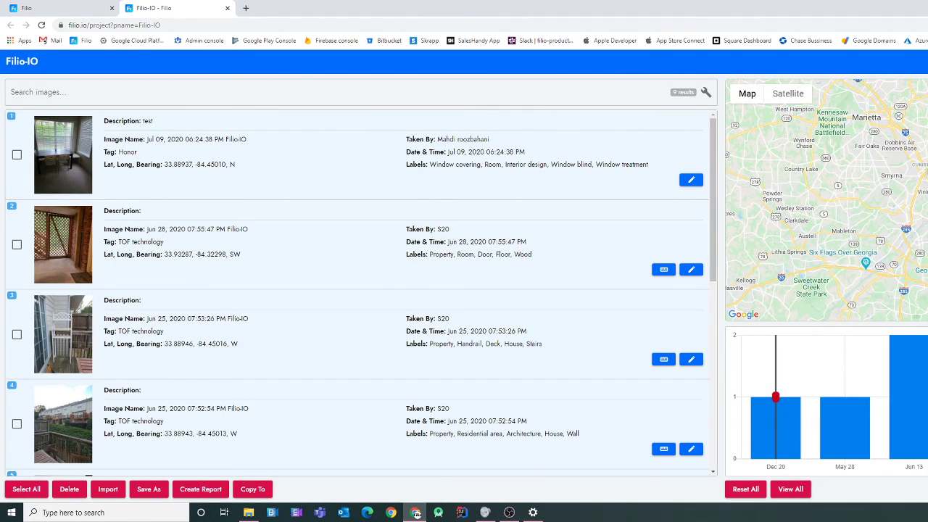